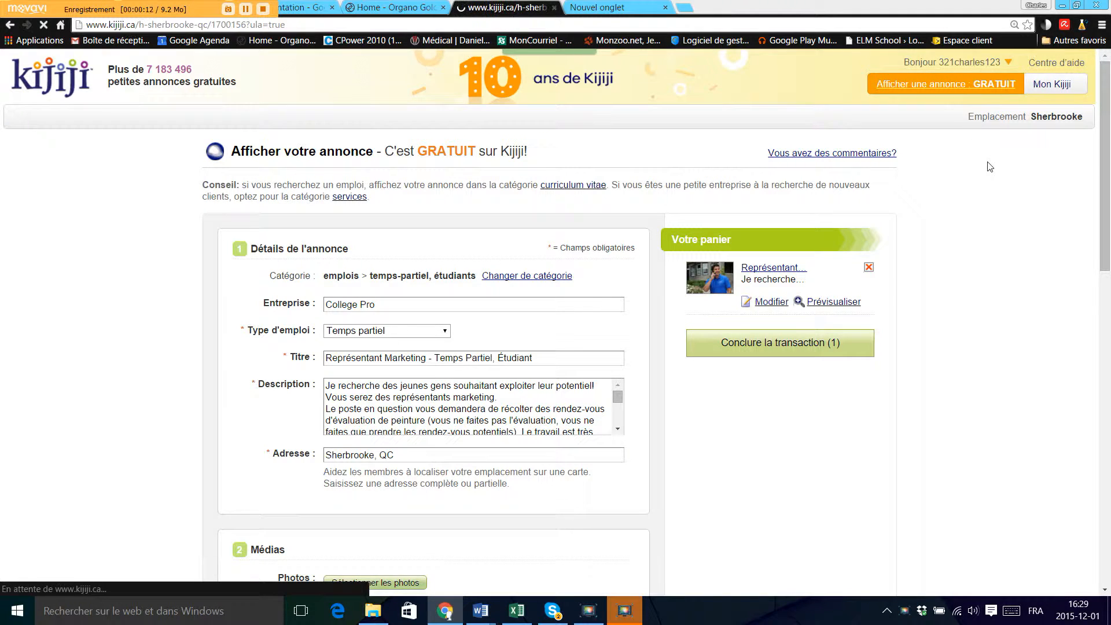
click(294, 25)
text(kijiji)
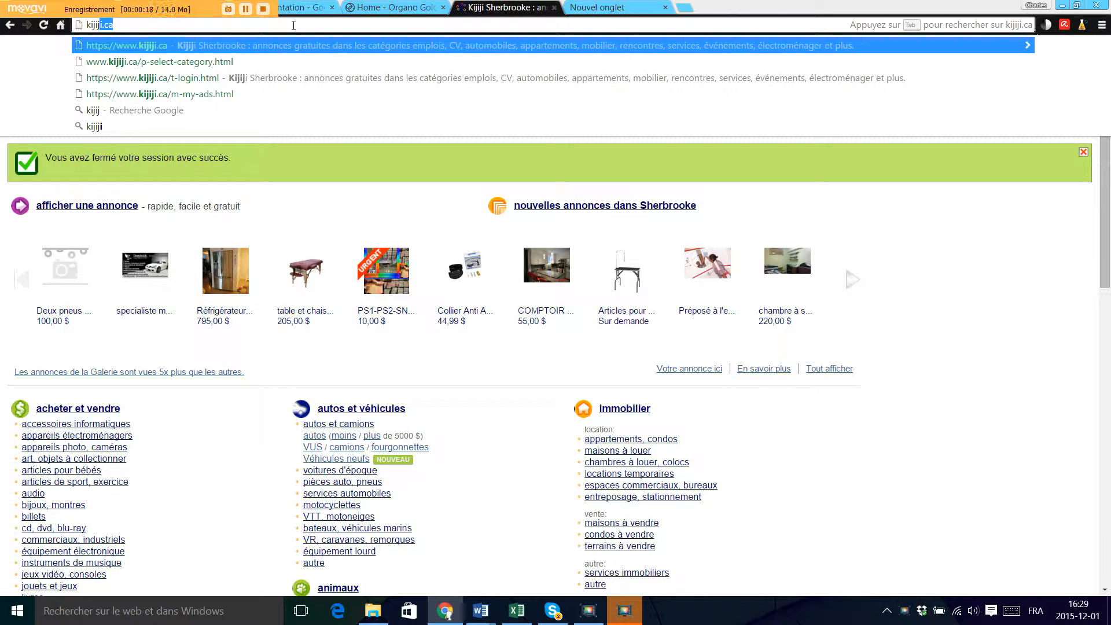
key(Return)
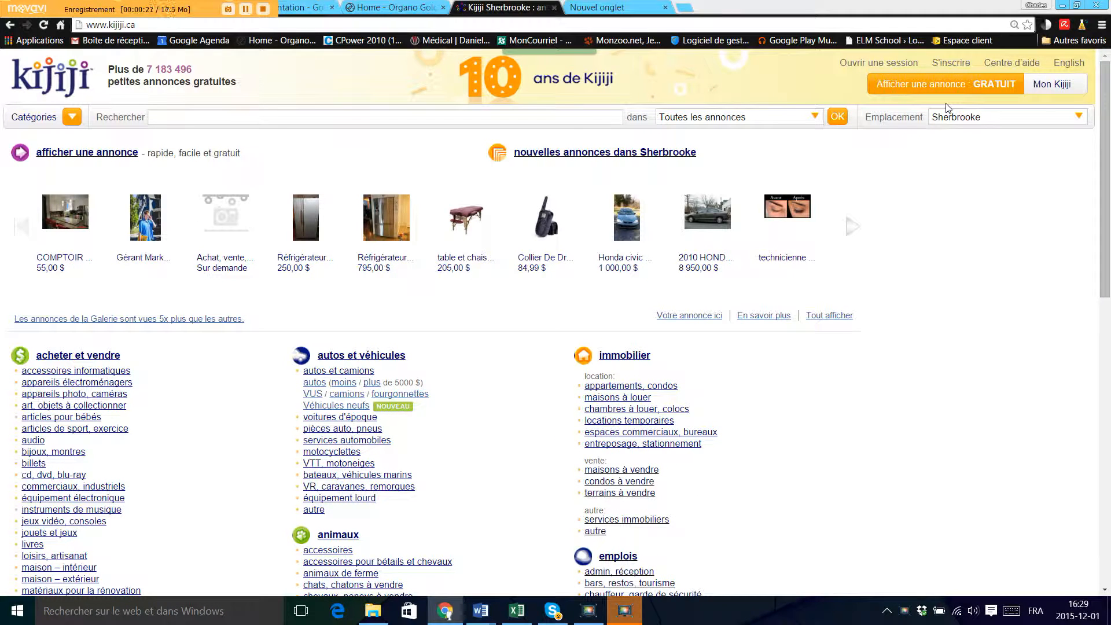
- Sign in to the Kijiji account with the saved e-mail and password
click(902, 63)
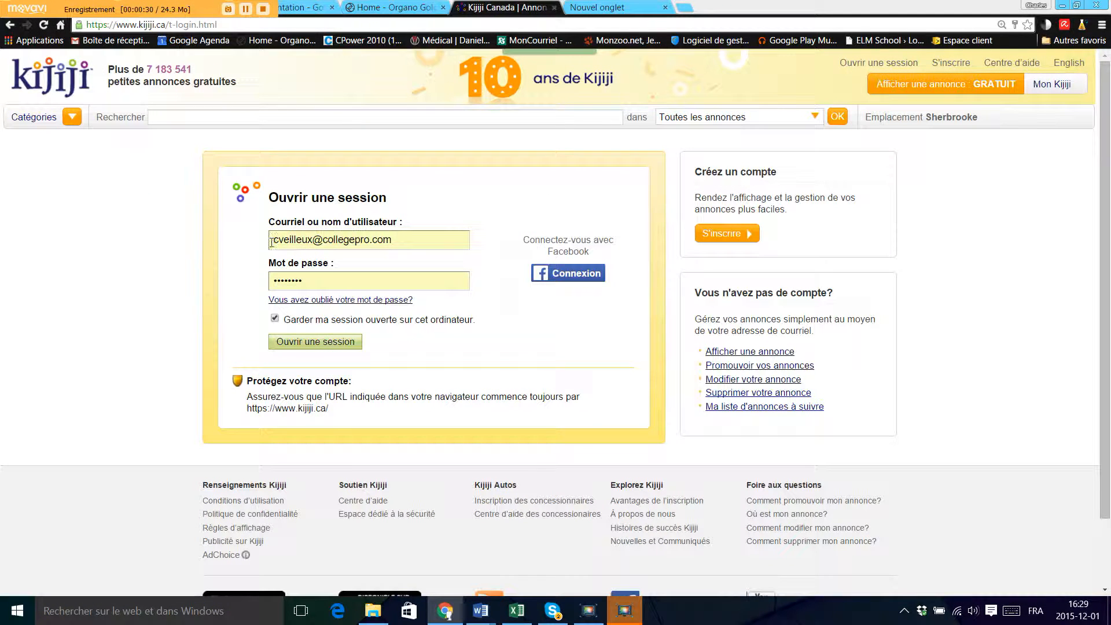
click(418, 244)
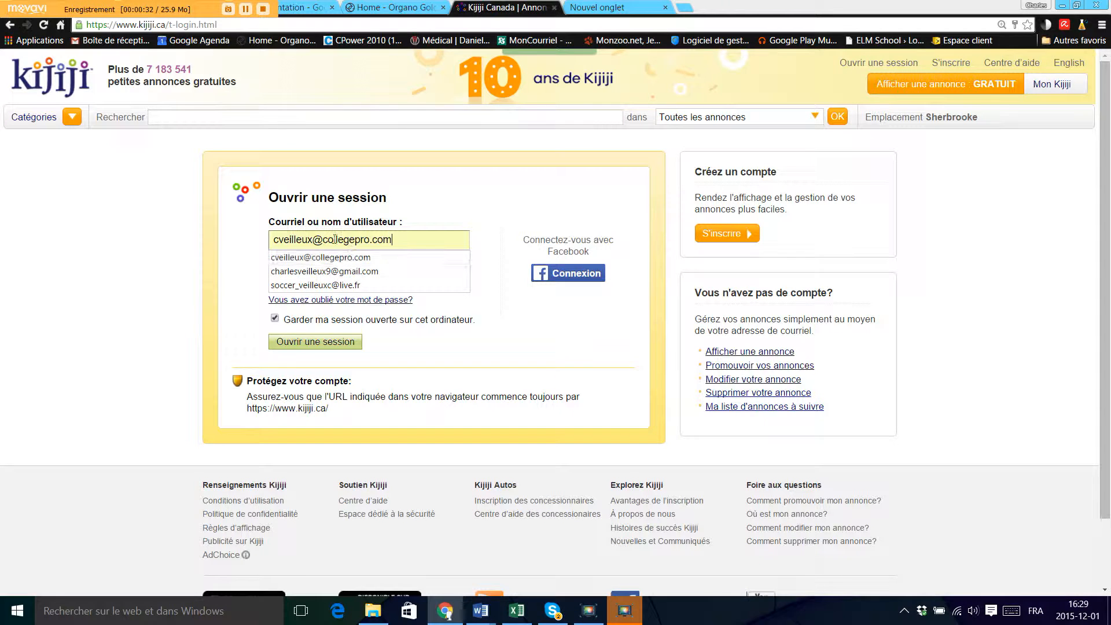
click(252, 236)
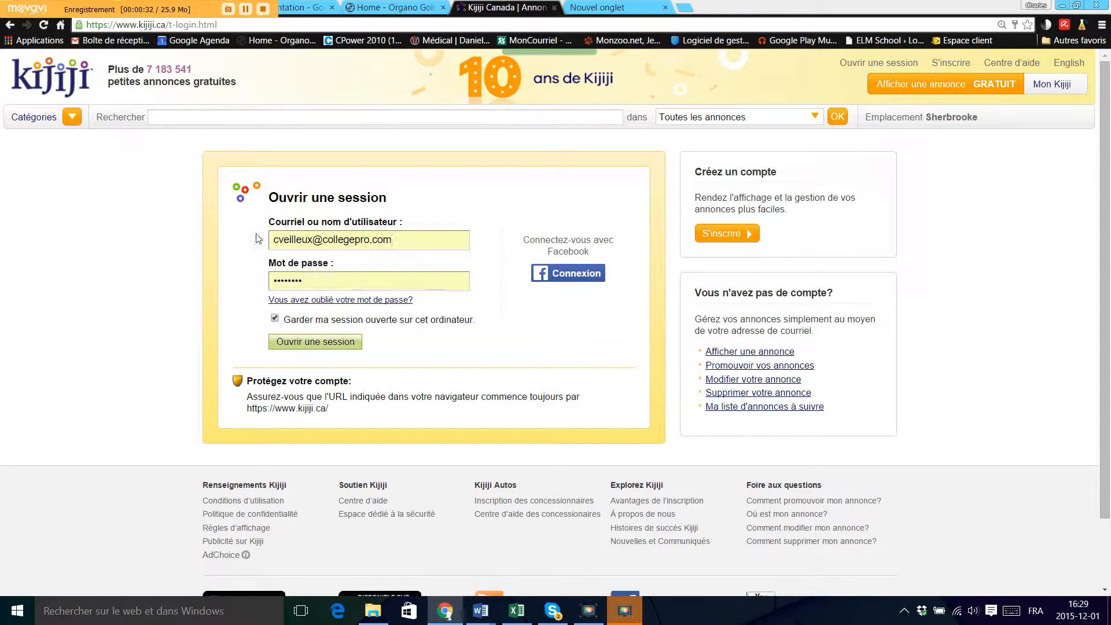
click(307, 346)
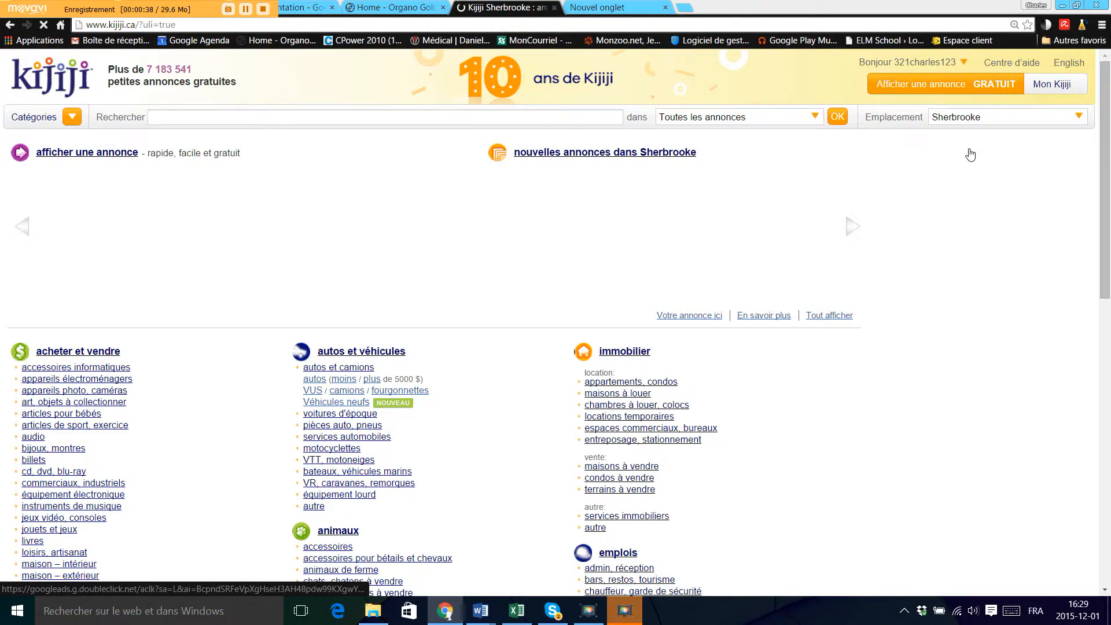
- Set the location to Sherbrooke, Québec, and start posting a free ad
click(969, 118)
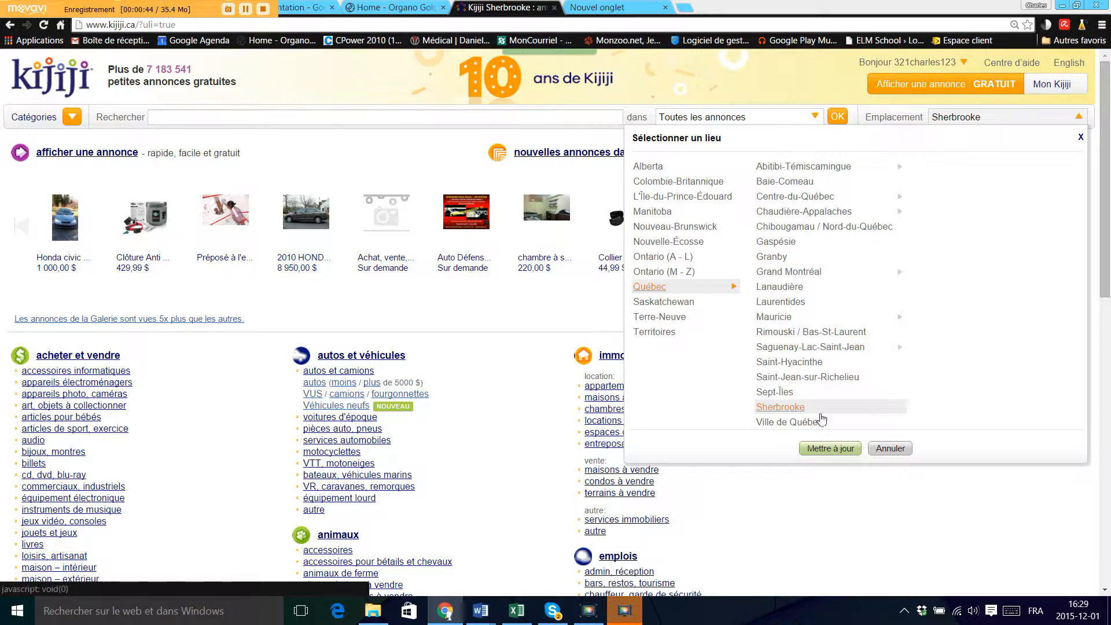
click(815, 454)
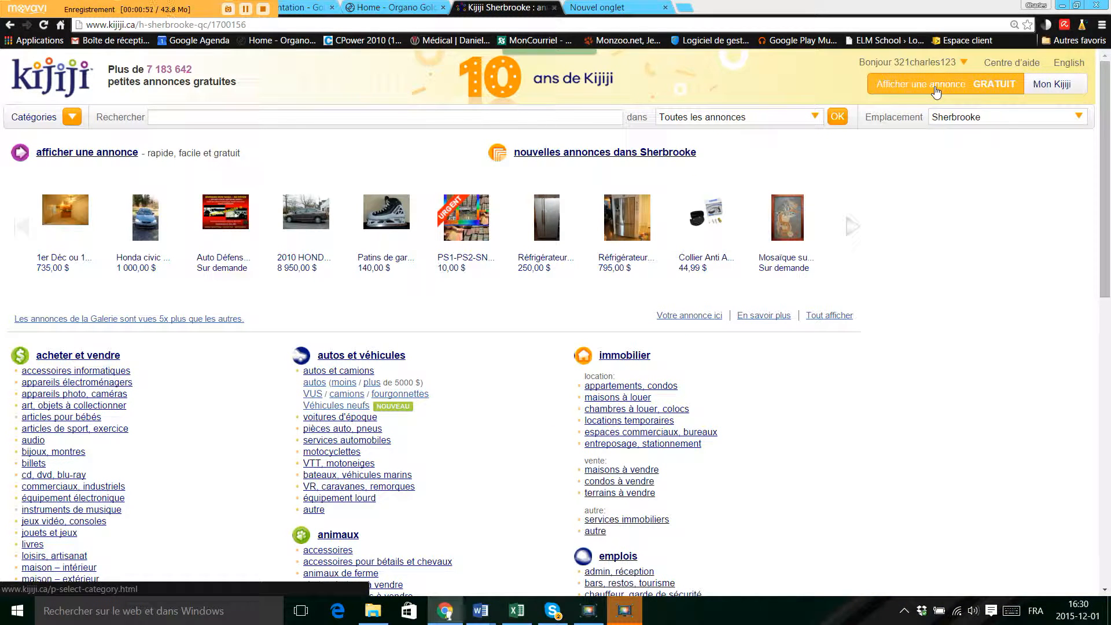
click(905, 92)
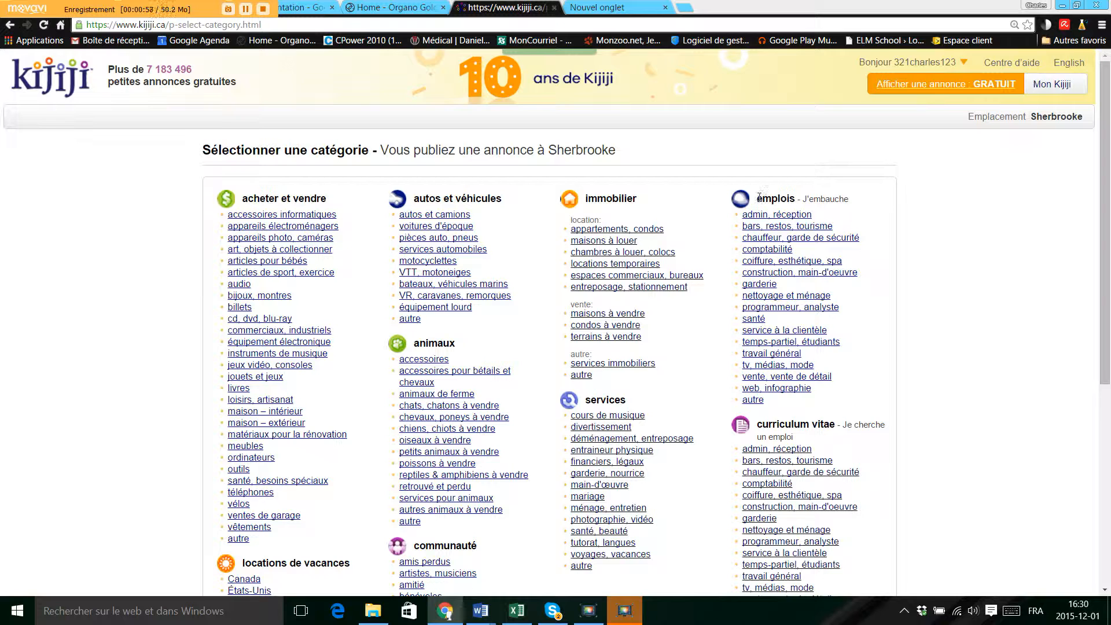
- Choose the "temps-partiel, étudiants" category under "emplois - J'embauche" for the ad
drag(758, 197, 856, 204)
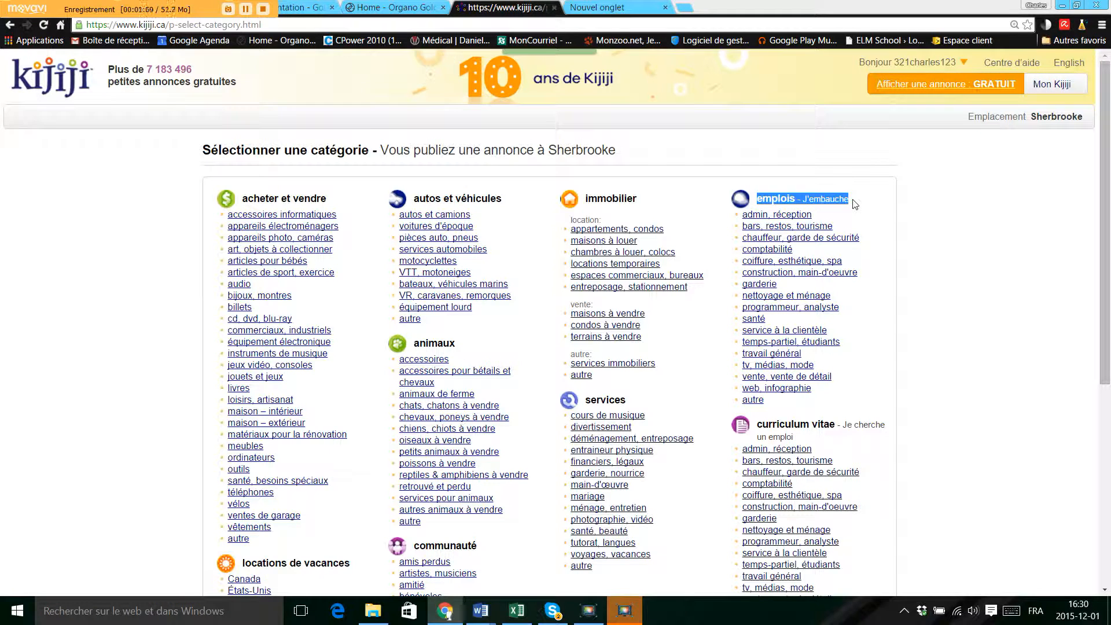
click(855, 204)
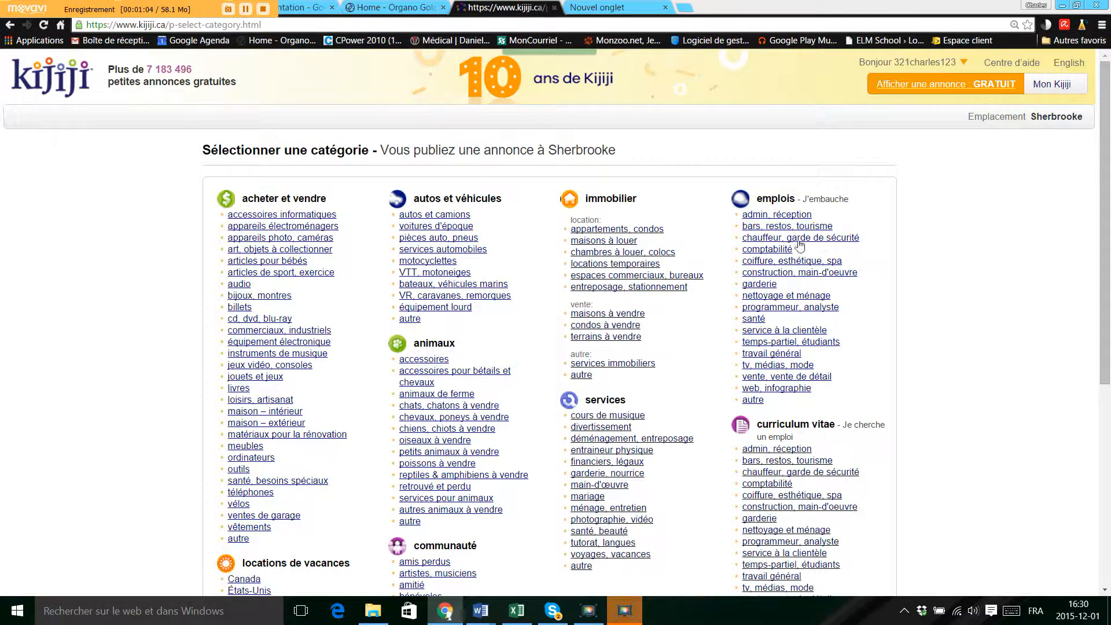
click(785, 342)
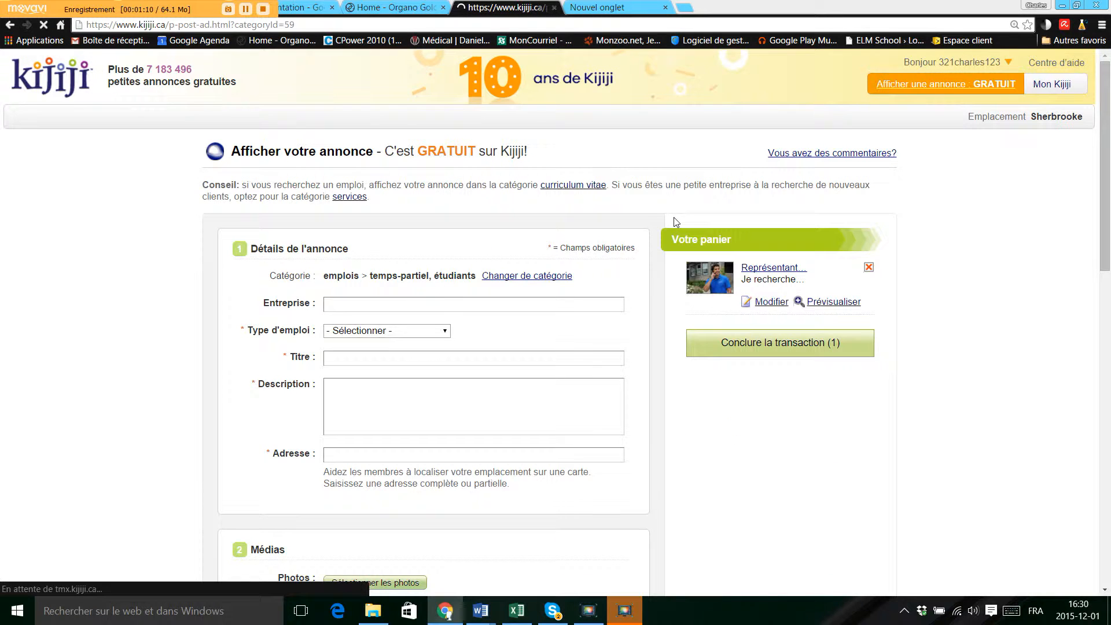
click(509, 302)
scroll(509, 302, down, 2)
text(Co)
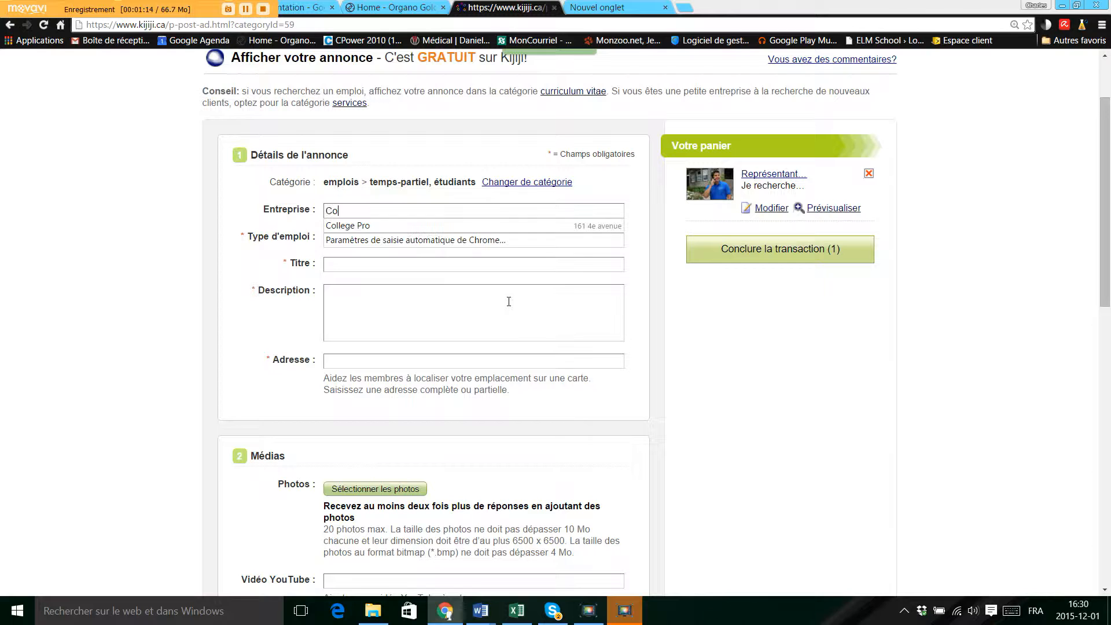
text(ll)
key(Down)
key(Return)
key(Tab)
key(Down)
key(Down)
click(441, 236)
click(418, 274)
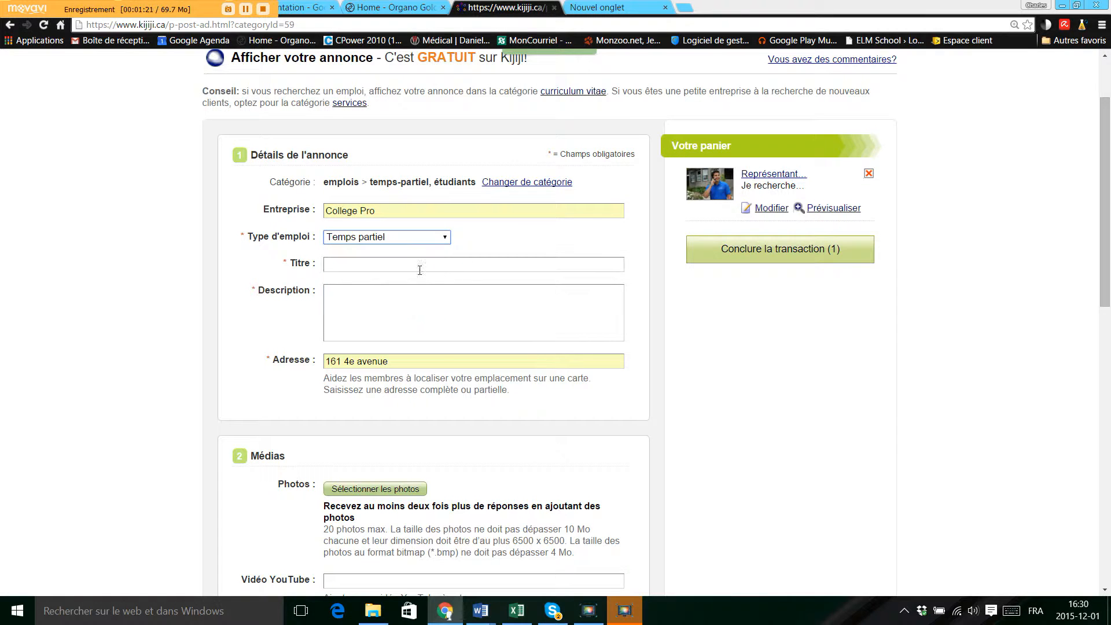
- Remove the earlier "Représentant" ad from the cart and enter College Pro as the company of the new ad
click(869, 173)
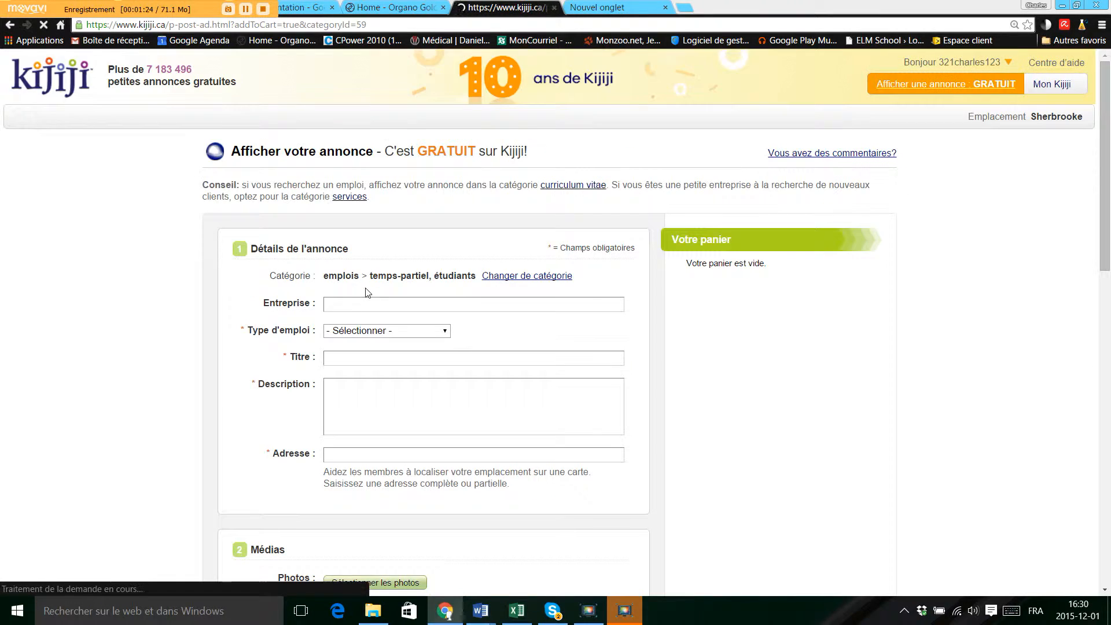
text(Col)
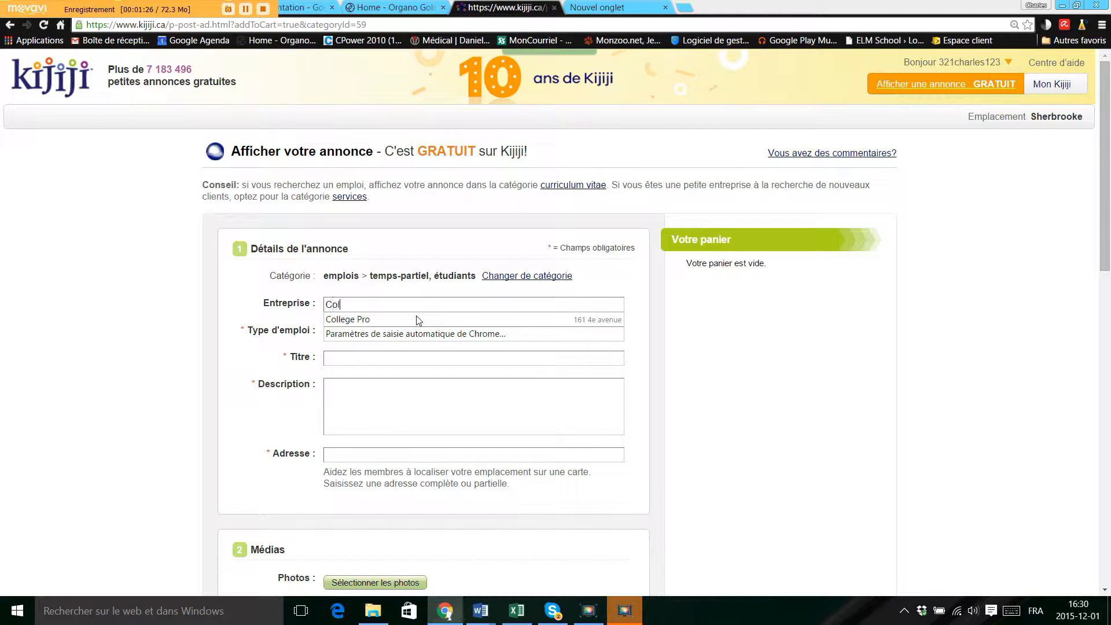
key(Down)
key(Tab)
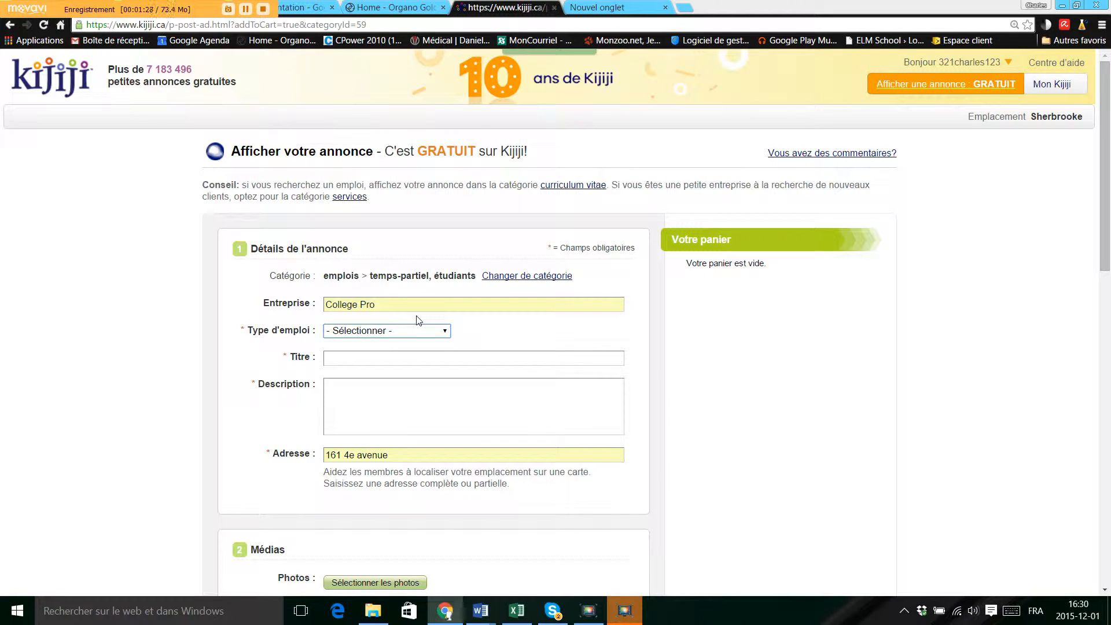
- Set the job type to "Temps partiel" and the title to "Représentant Marketing - Temps Partiel, Étudiant"
key(Down)
key(Tab)
text(Re)
key(Down)
key(Return)
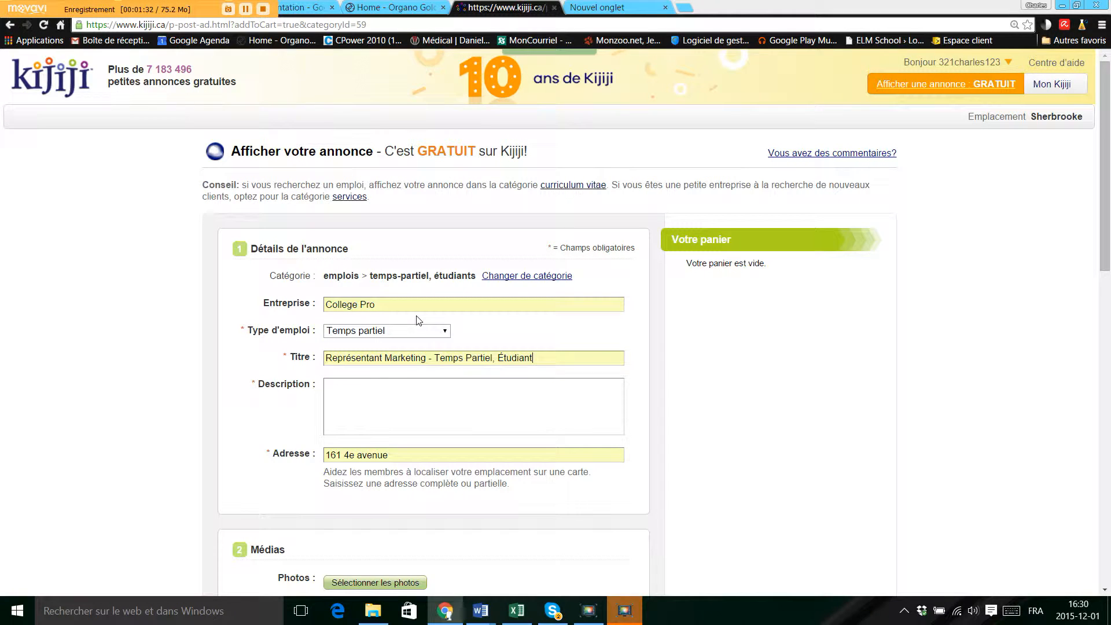
- Switch to the "représentant marketing" document in Word and copy all the ad text below its heading
scroll(387, 381, down, 2)
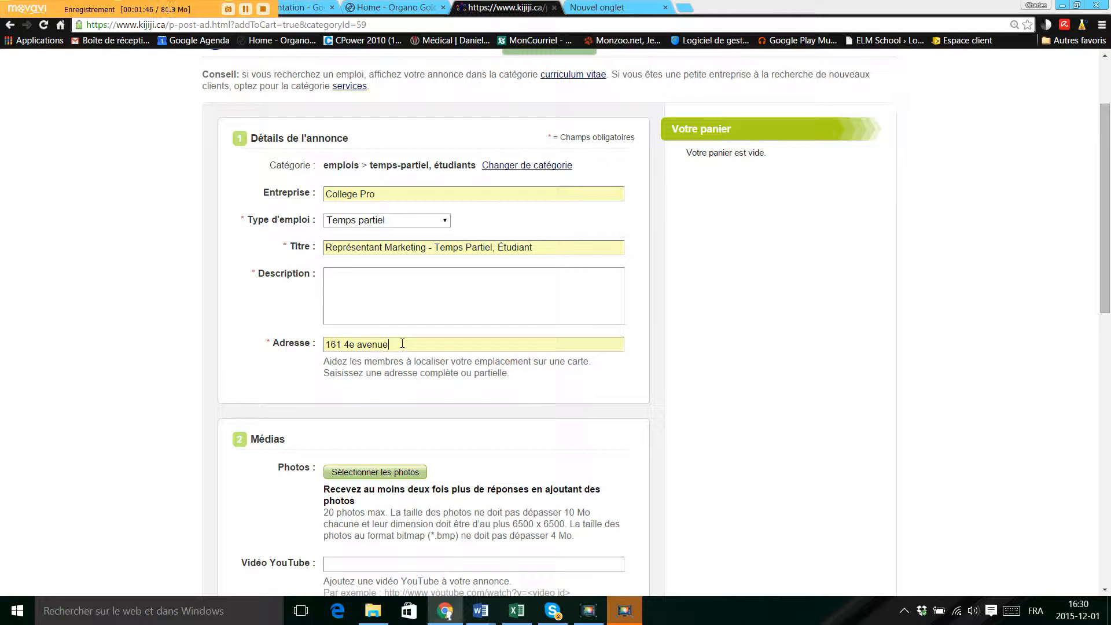
drag(403, 343, 249, 326)
click(367, 281)
mouse_move(482, 609)
click(550, 541)
drag(410, 491, 307, 199)
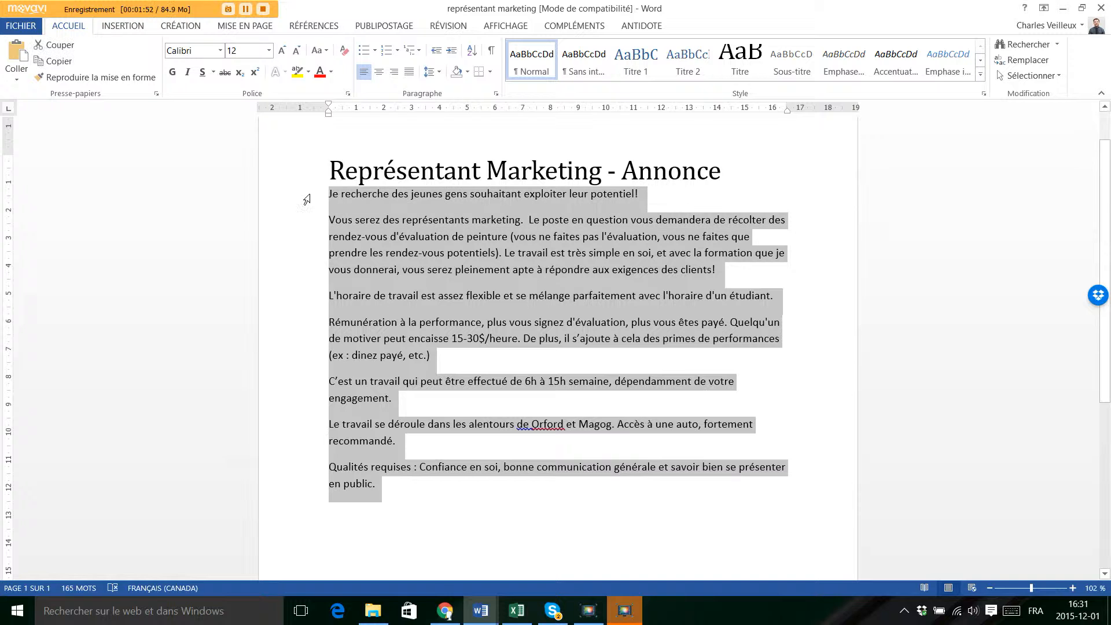
click(414, 267)
- Return to the Kijiji form and paste the copied ad text as the description
click(1058, 12)
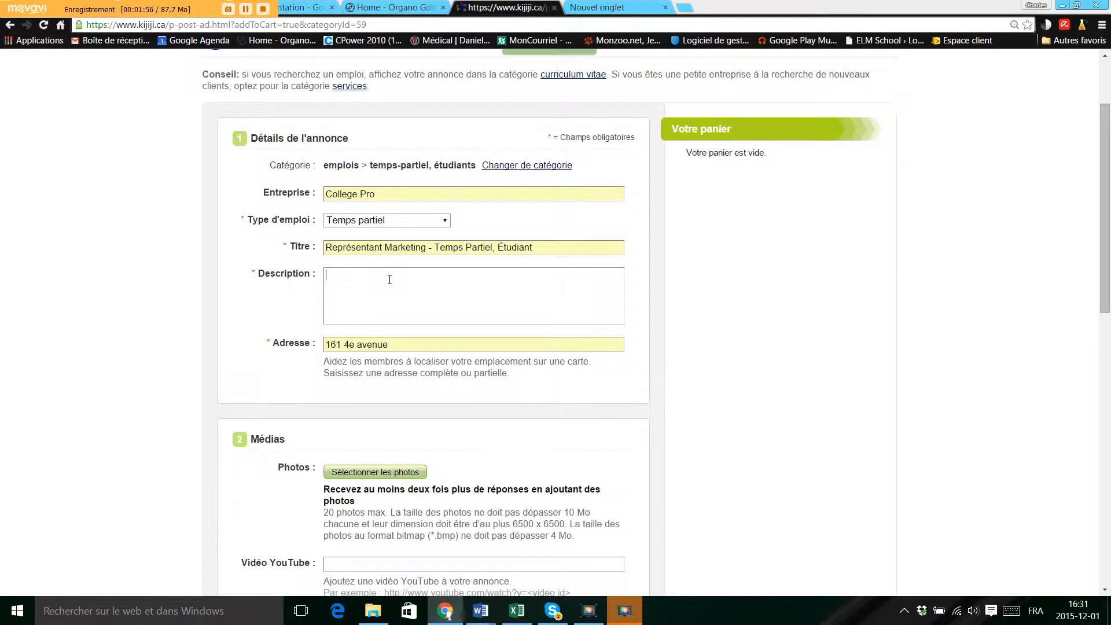
key(ctrl+v)
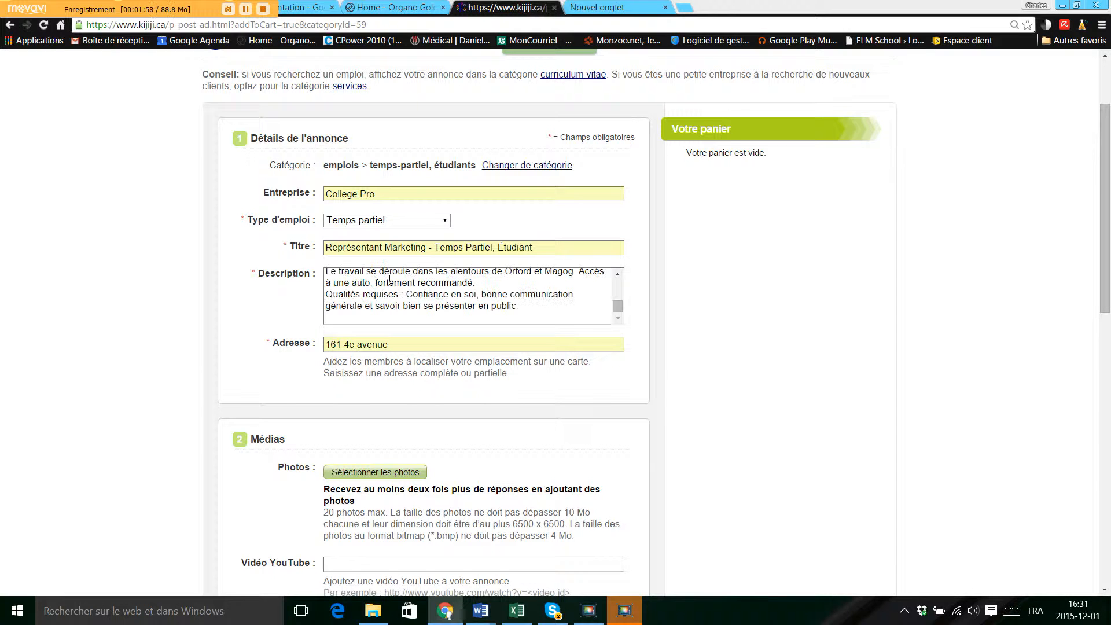
scroll(395, 303, up, 5)
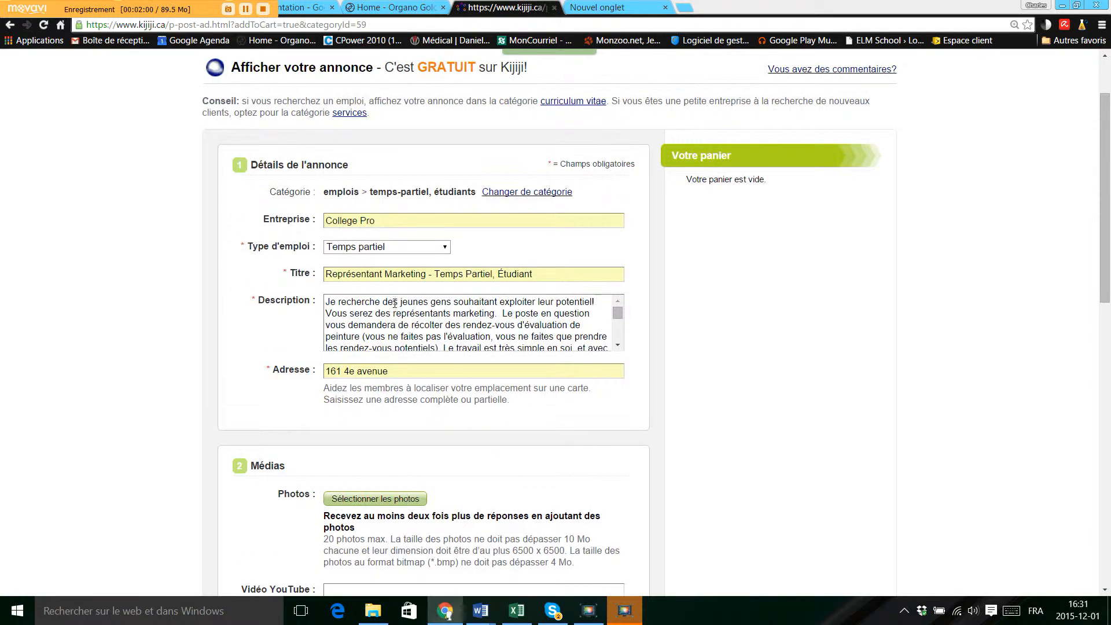
scroll(395, 302, down, 3)
scroll(395, 303, down, 3)
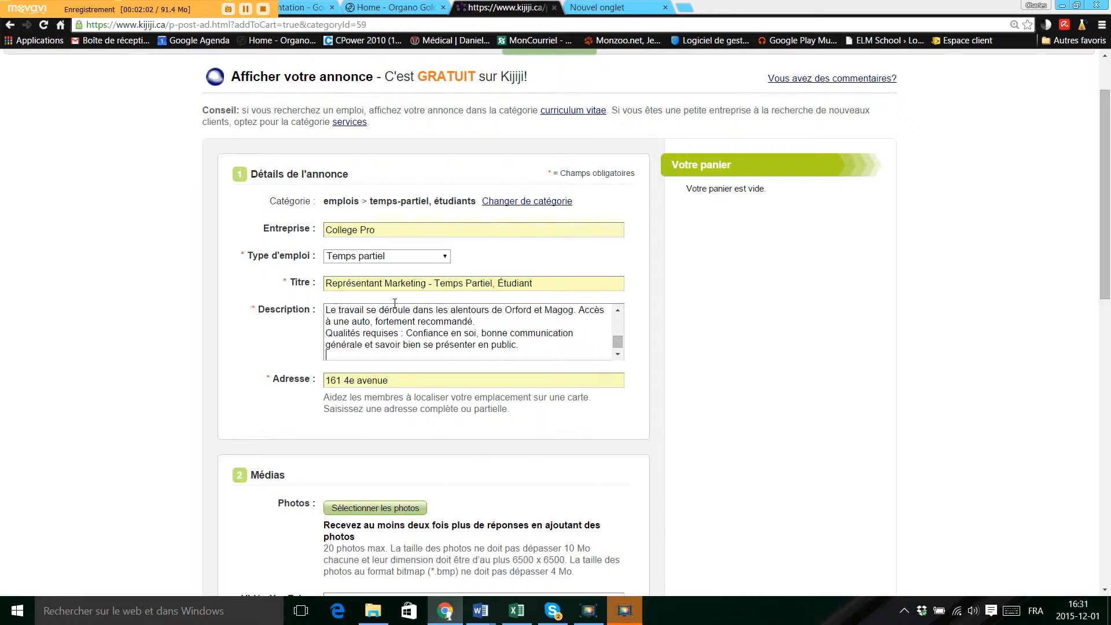
- Replace the ad's address with "Sherbrooke, QC"
click(280, 372)
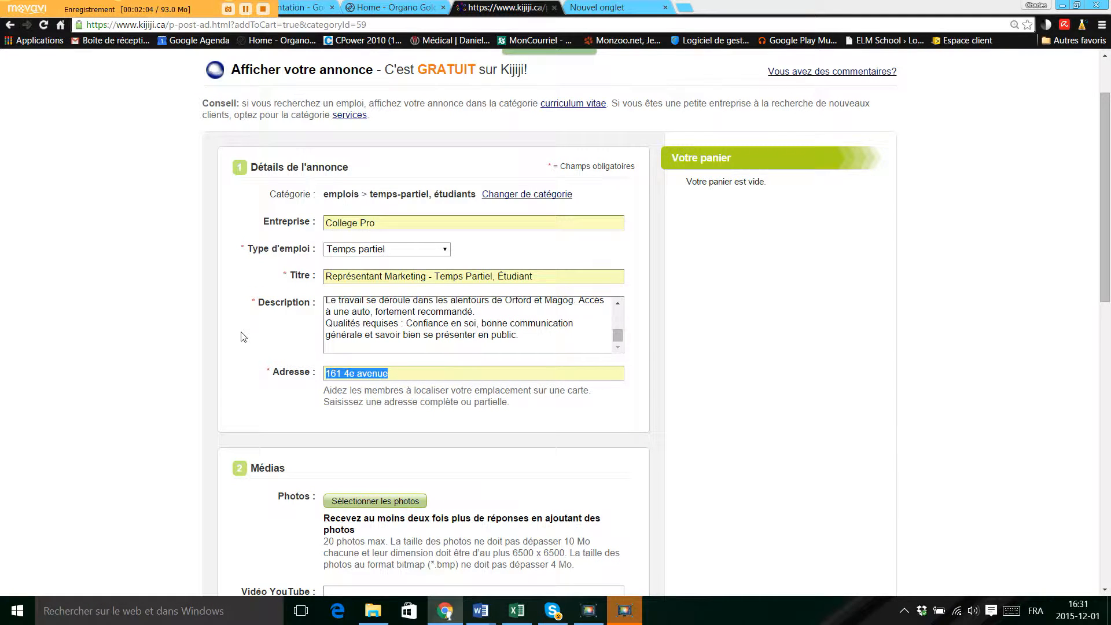
text(Sherbr)
key(Down)
key(Return)
- Upload the photo CPP_Painting_11 from the College Pro Charles folder to the ad
scroll(244, 337, down, 2)
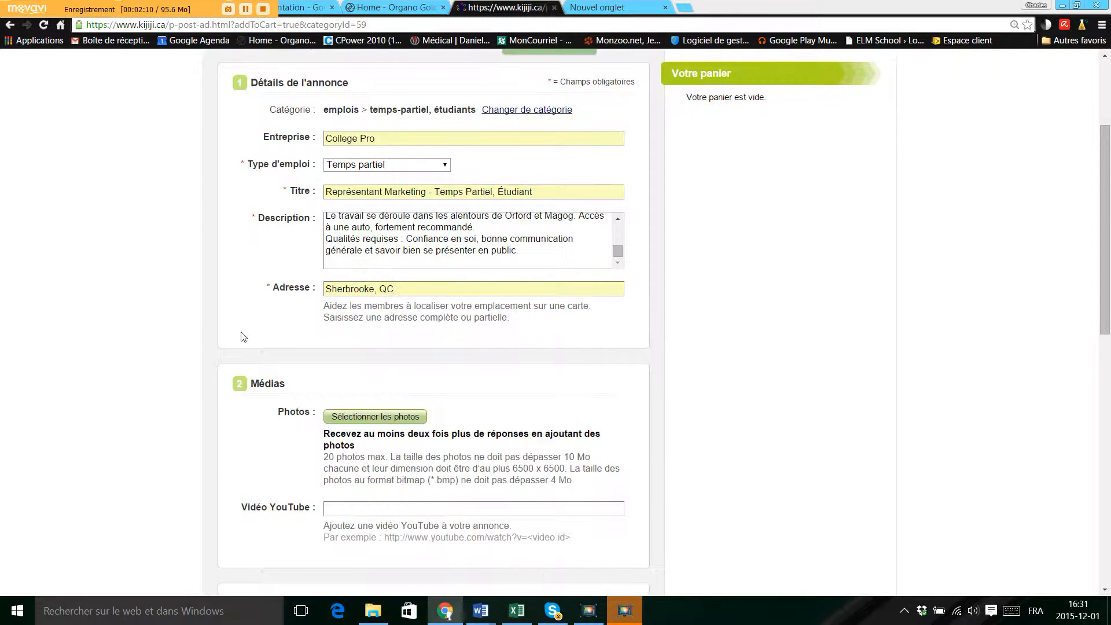
scroll(243, 337, down, 3)
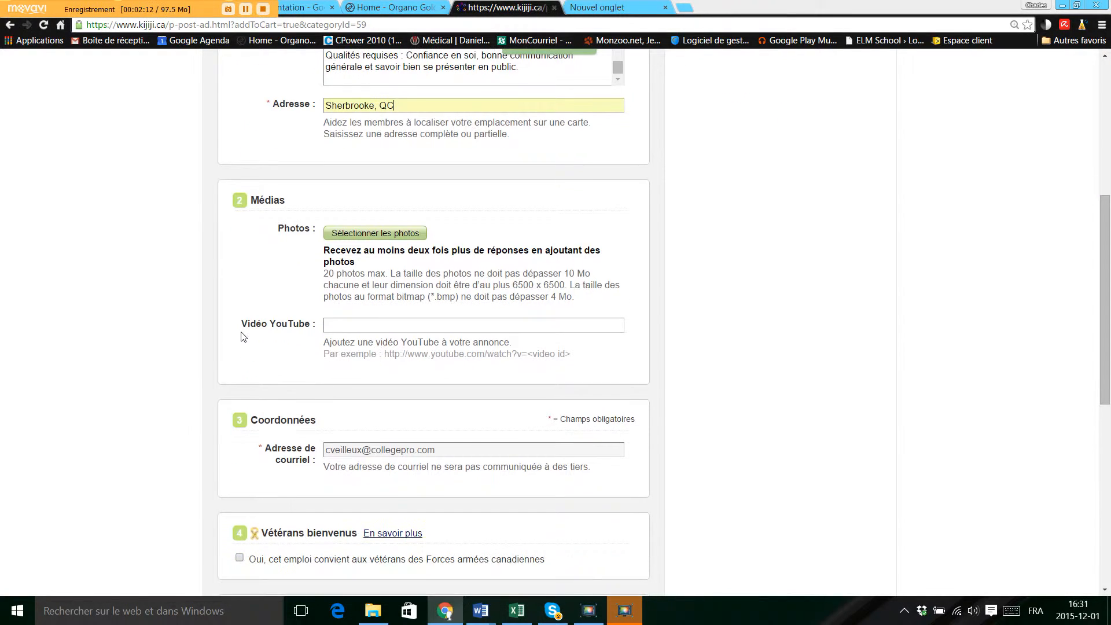
click(343, 231)
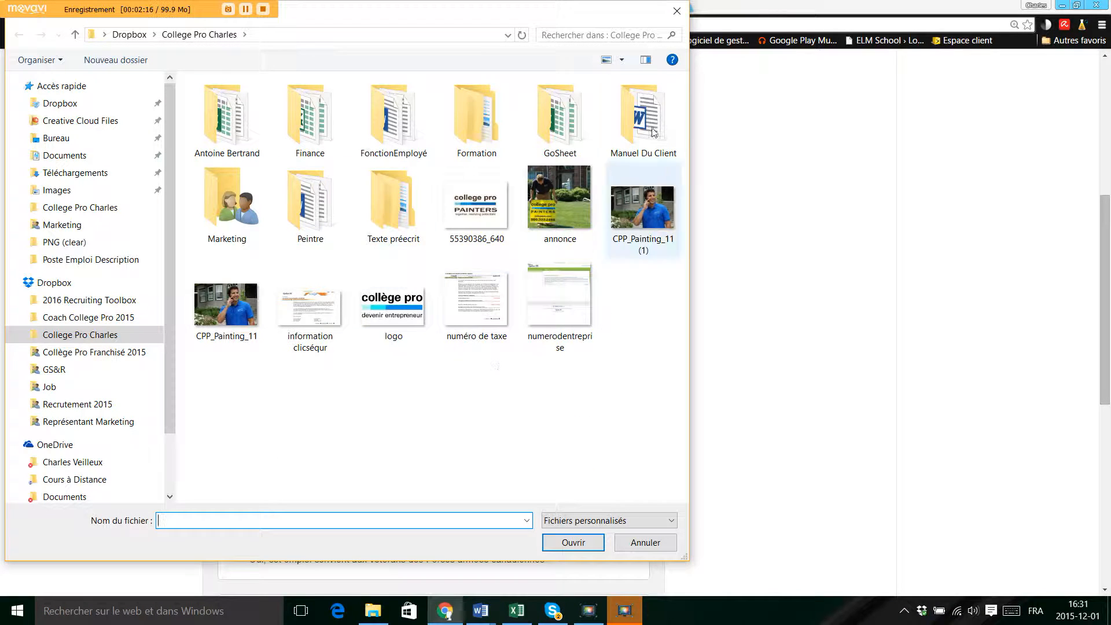
click(676, 11)
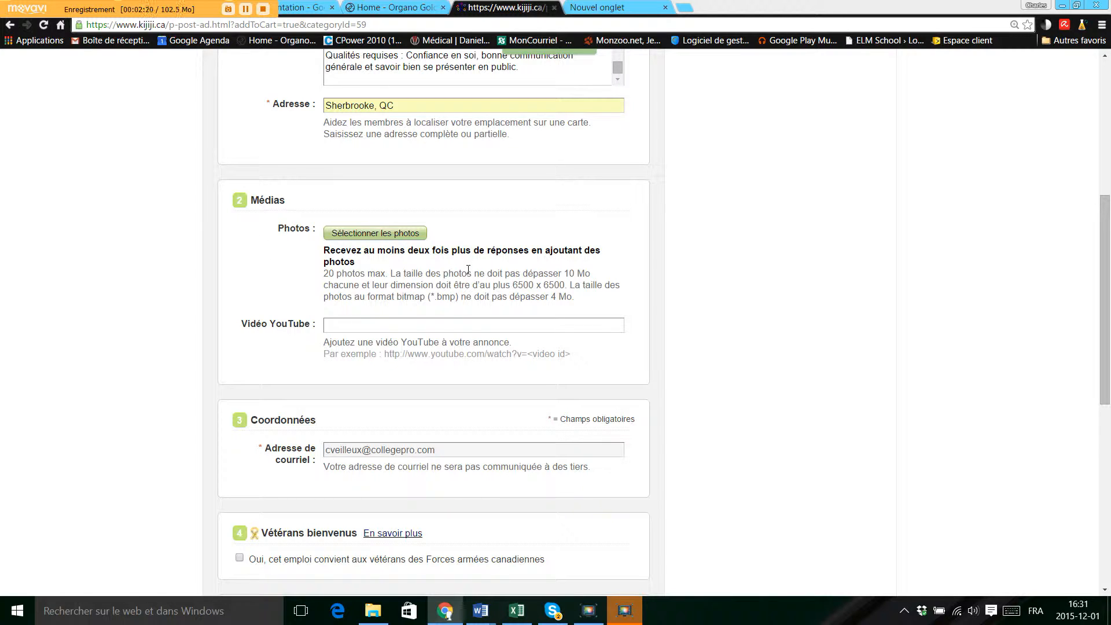
click(392, 234)
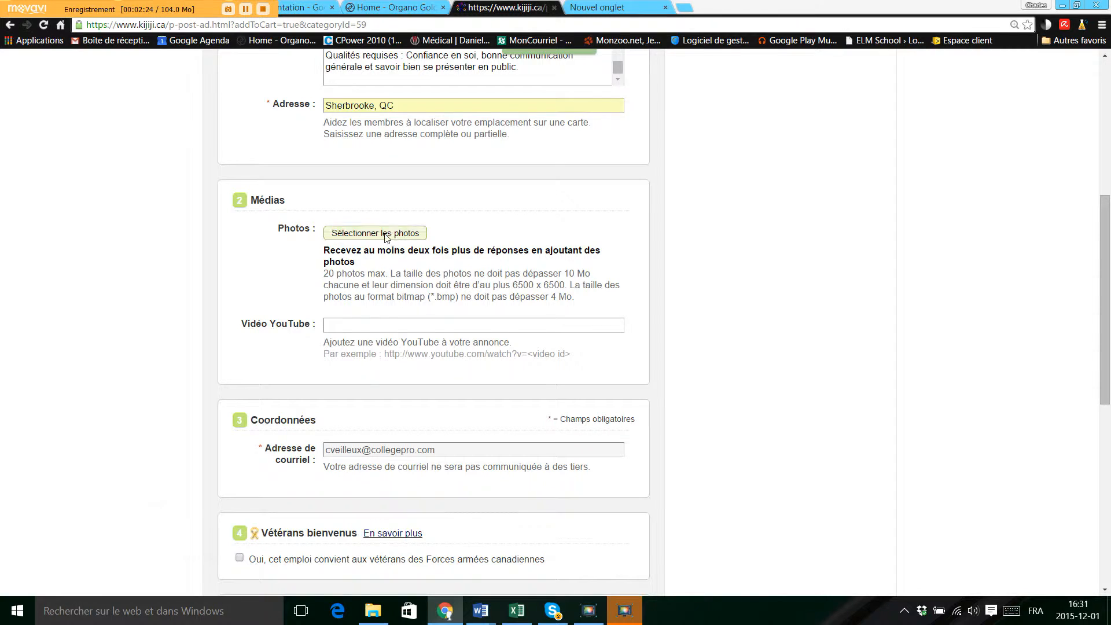
click(243, 289)
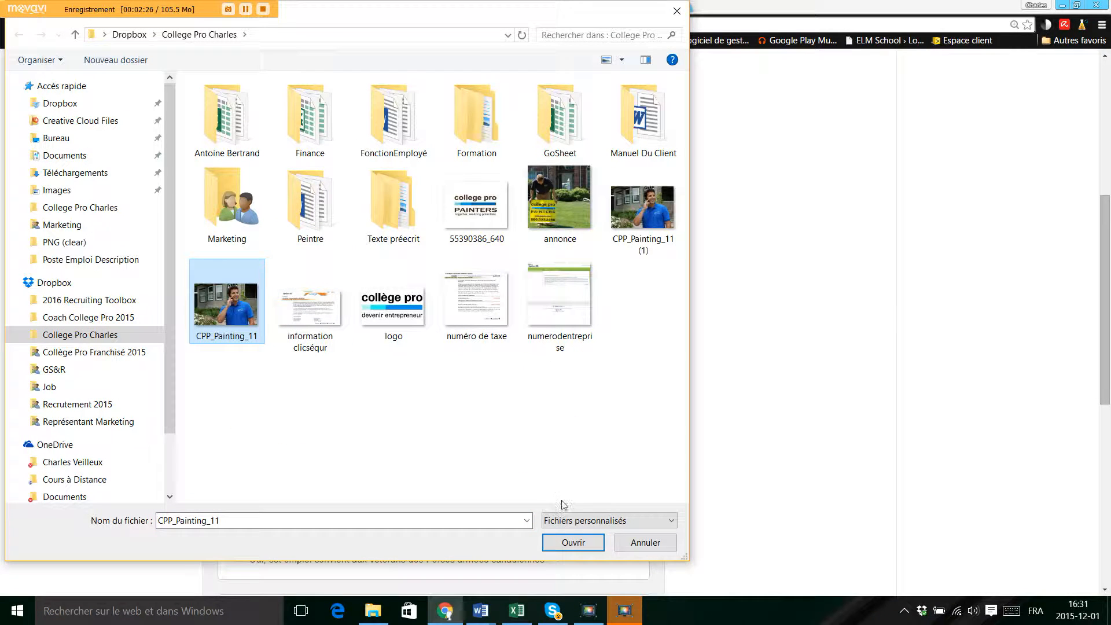
click(573, 543)
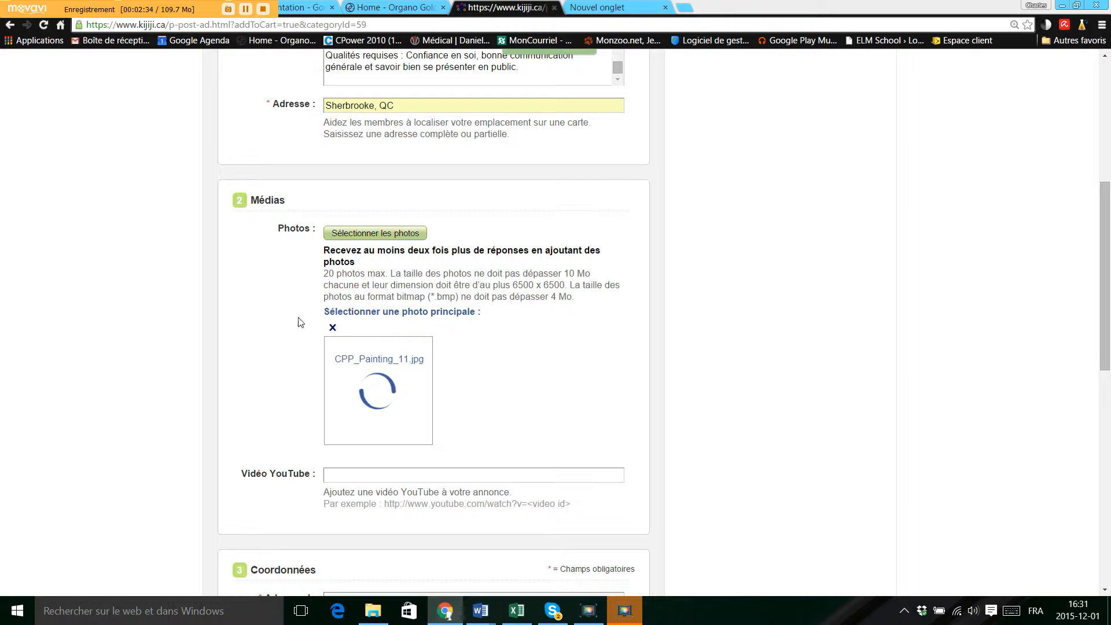
- Accept Kijiji's terms and conditions for the ad, leaving the YouTube video and veterans options unset
scroll(453, 385, down, 2)
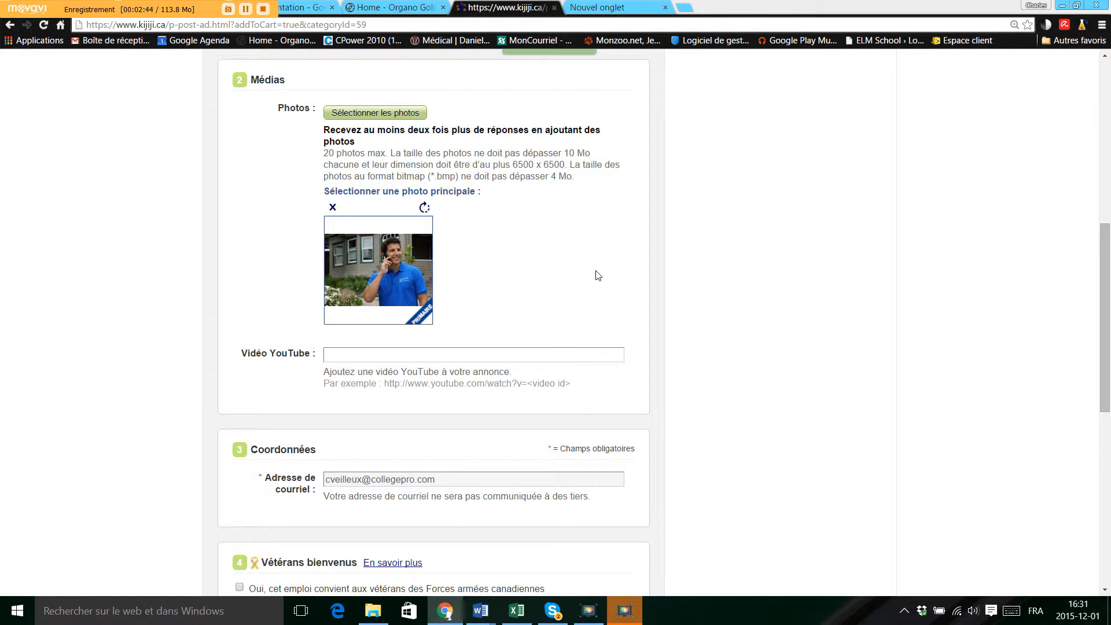
scroll(598, 275, down, 4)
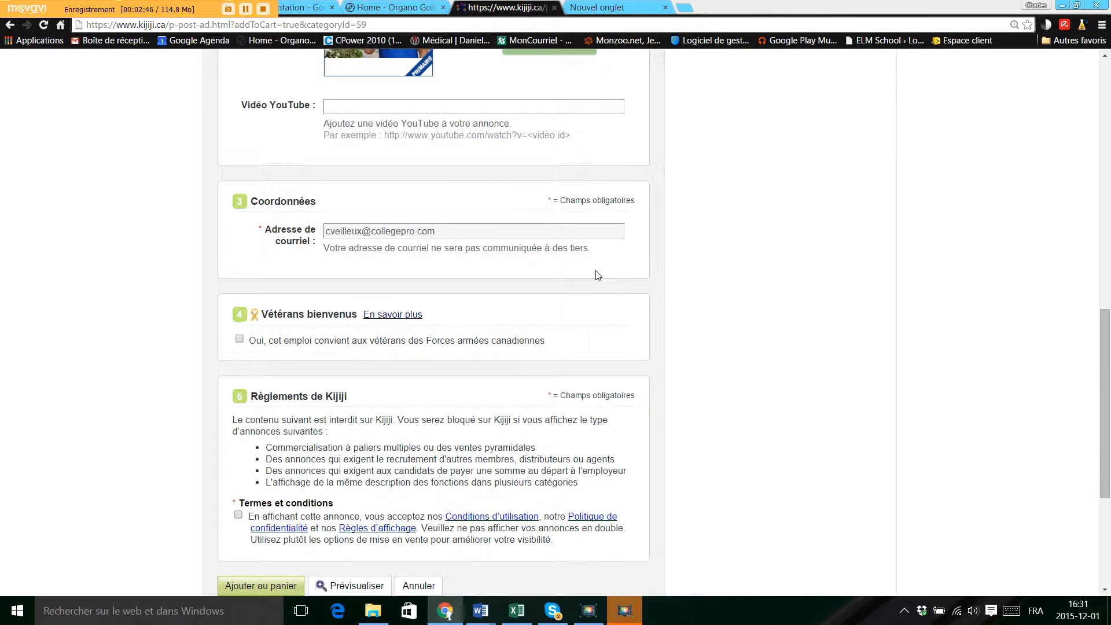
drag(463, 248, 442, 248)
click(339, 238)
scroll(493, 227, down, 2)
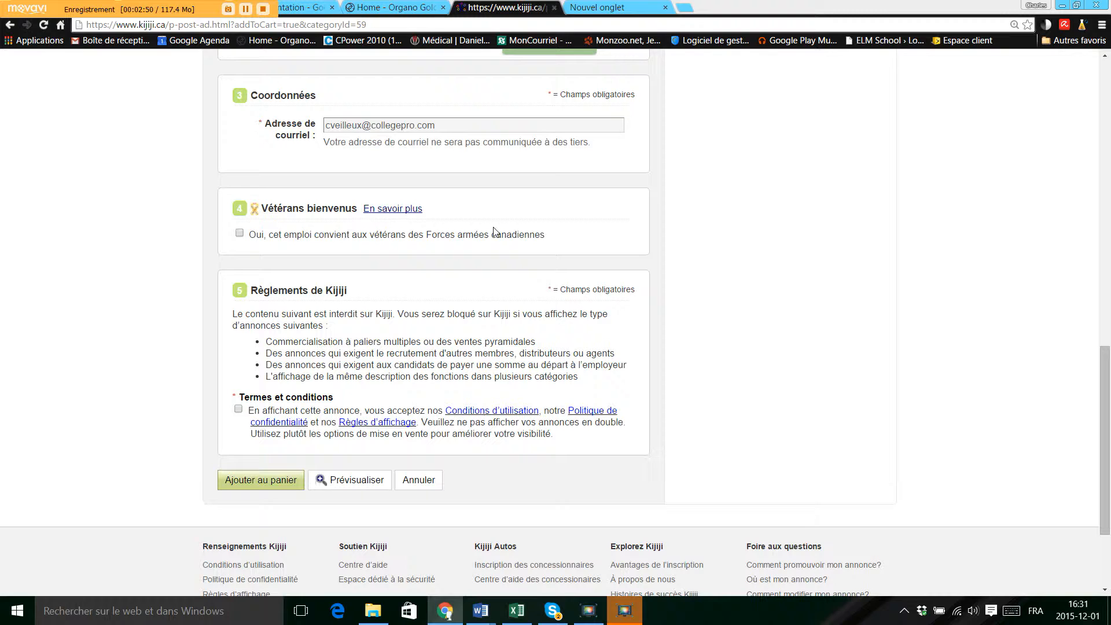
scroll(432, 128, down, 1)
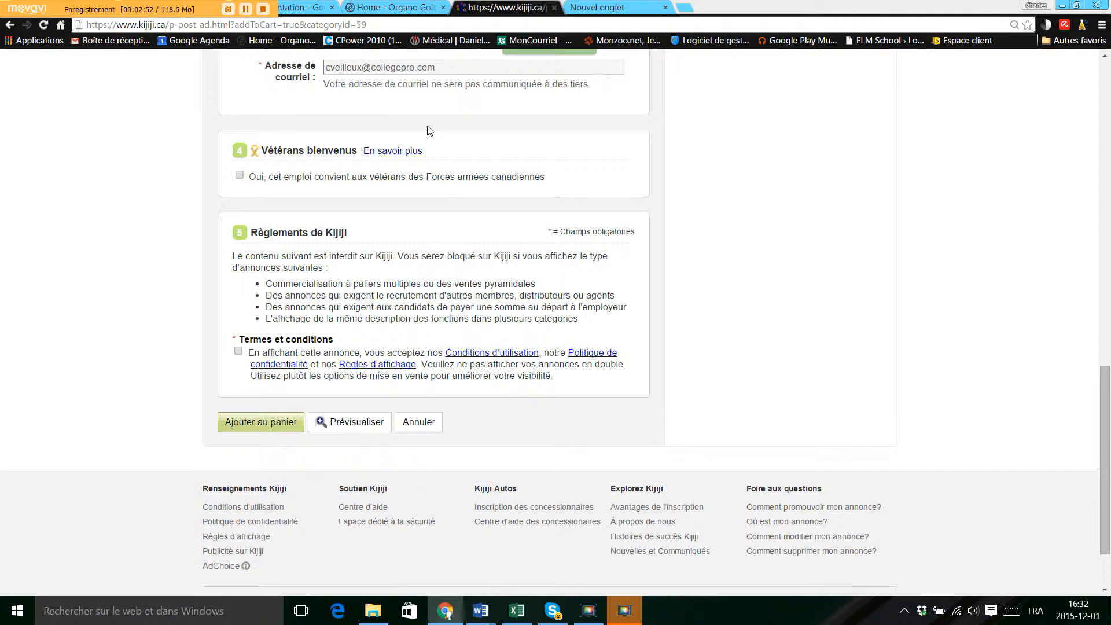
scroll(356, 147, up, 1)
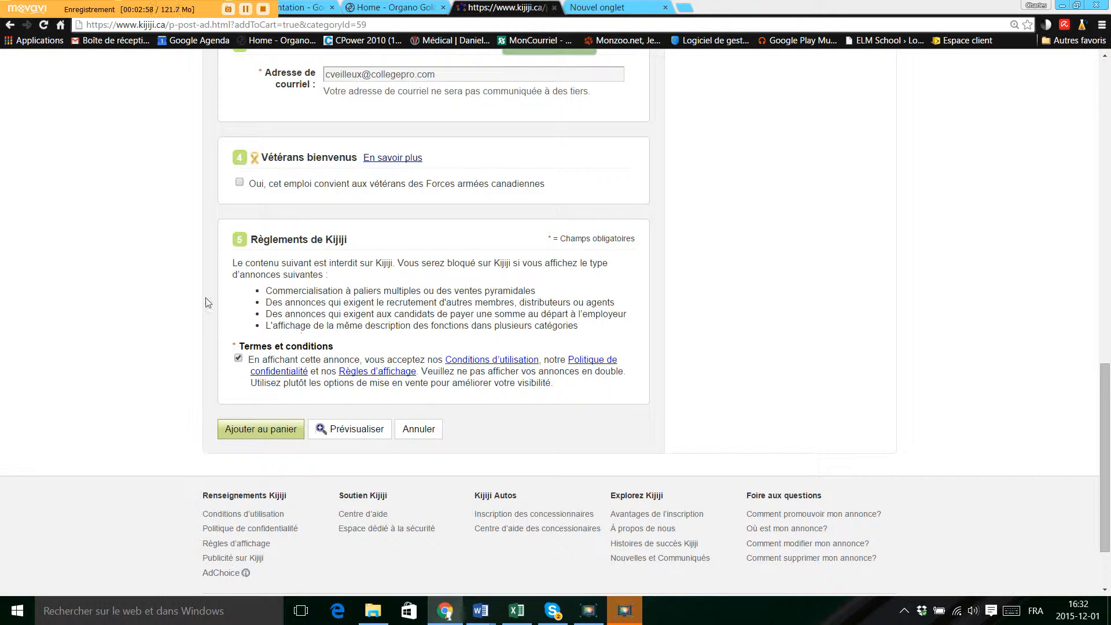
- Preview the ad, check its content and photo, and add it to the cart
click(337, 430)
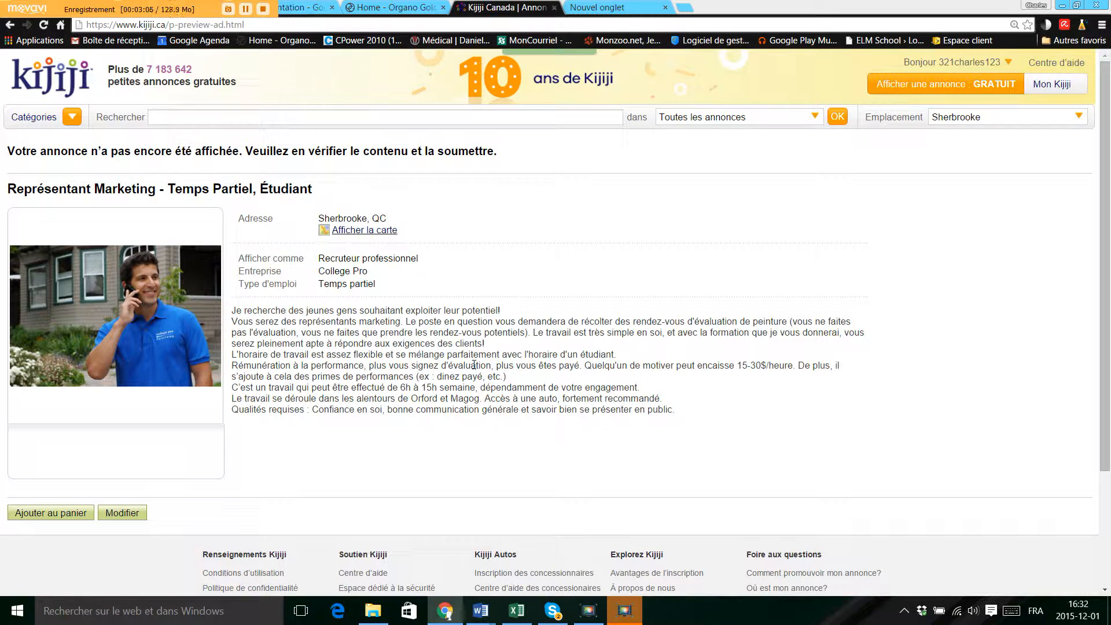
scroll(474, 365, down, 1)
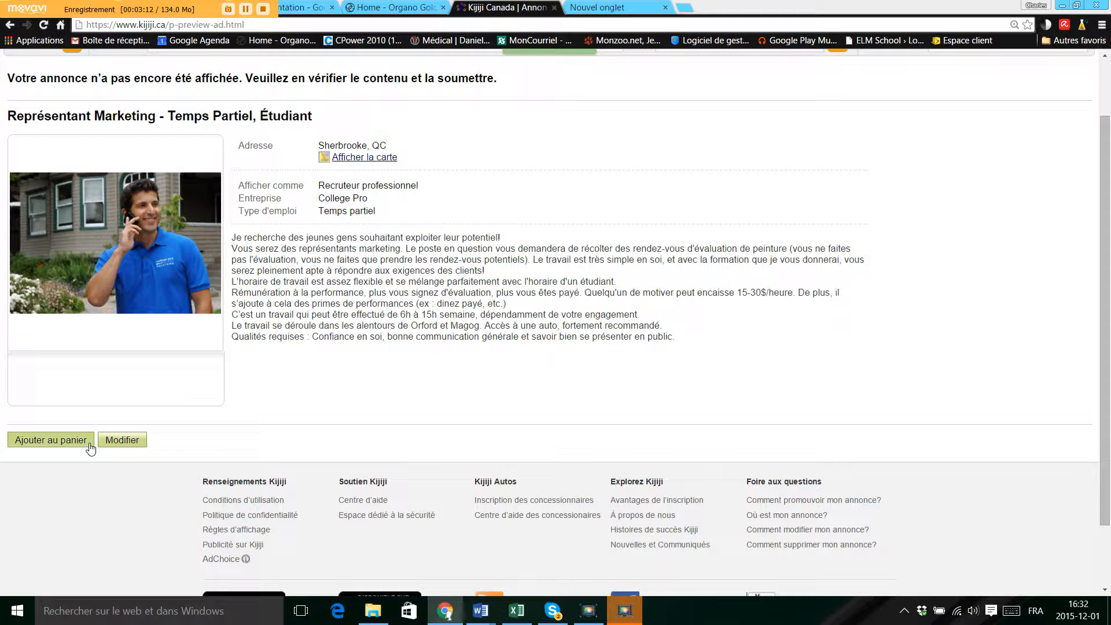
scroll(369, 326, up, 1)
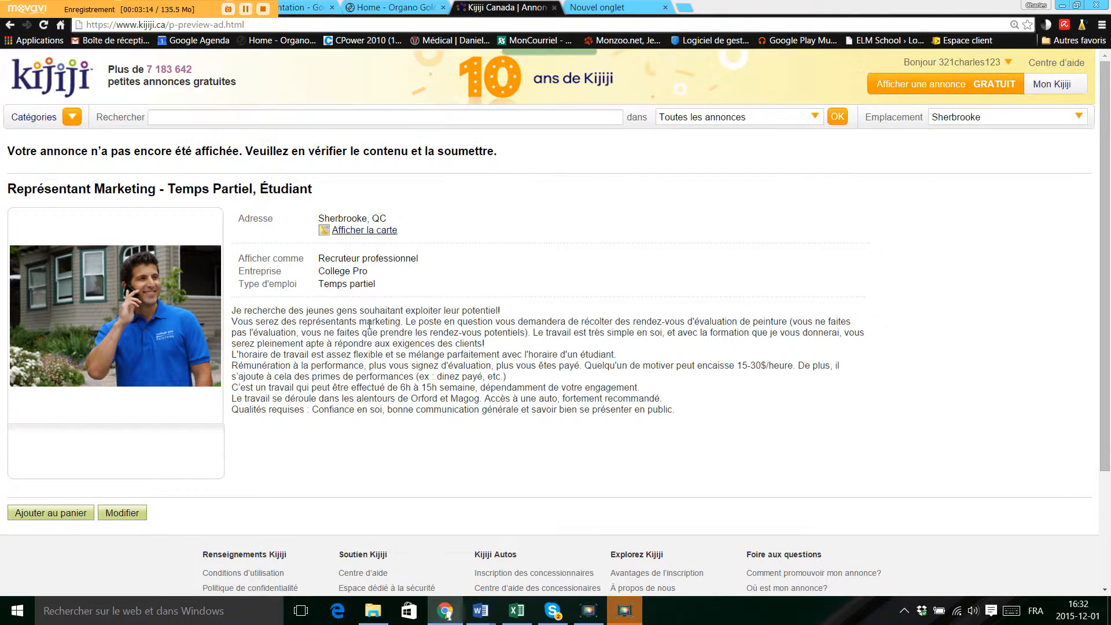
click(64, 513)
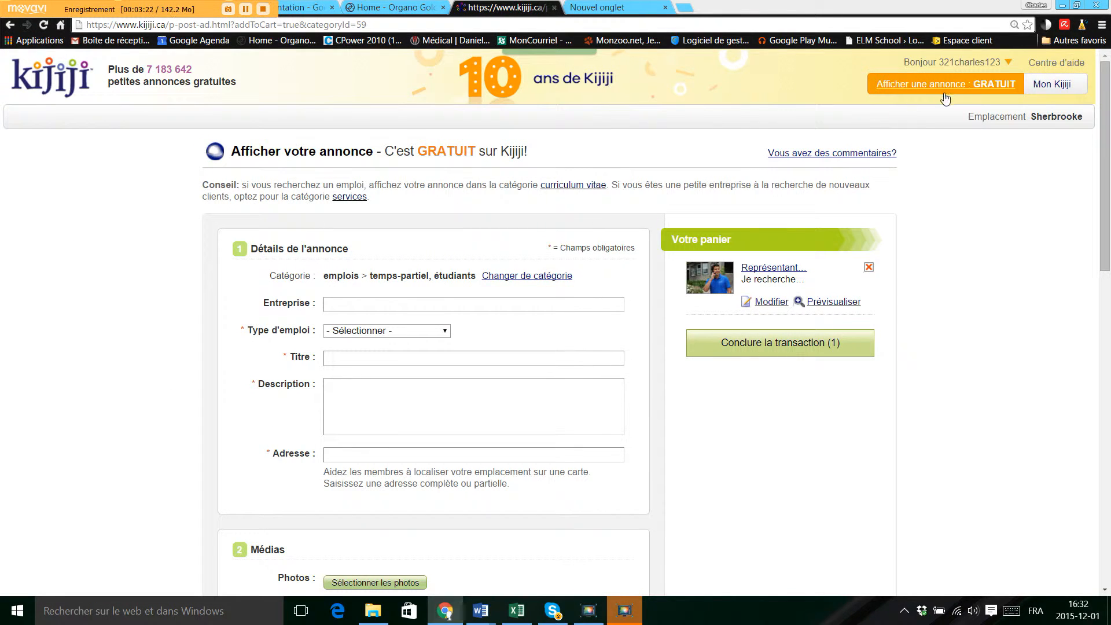
- Open the active ad "Représentant Marketing - Temps Partiel, Étudiant" from the account's own ads and view both of its photos
click(1054, 84)
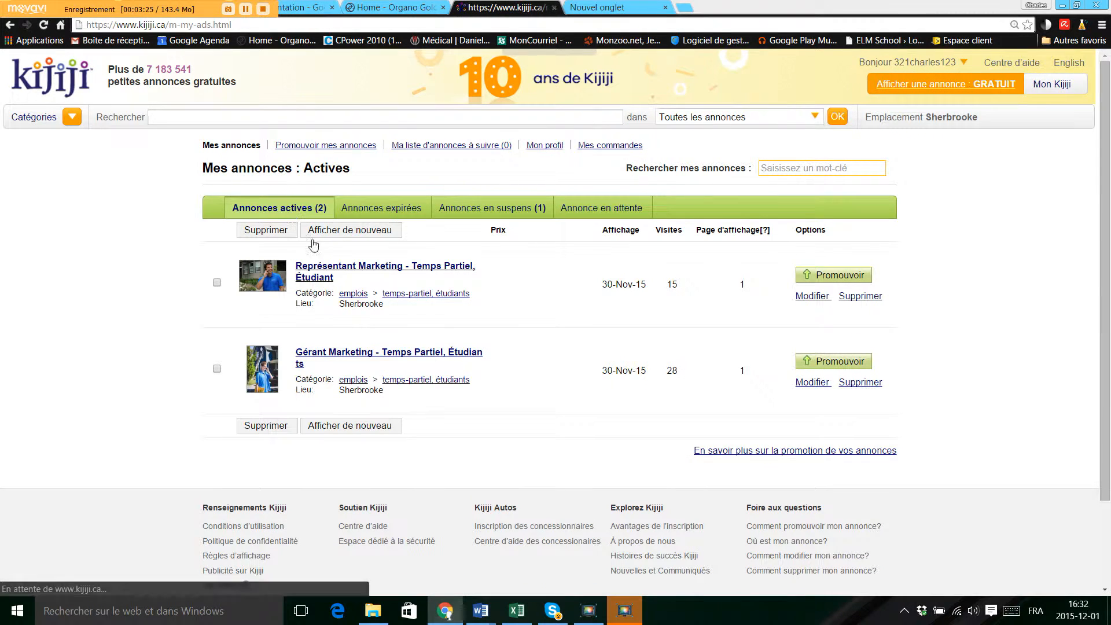
click(316, 270)
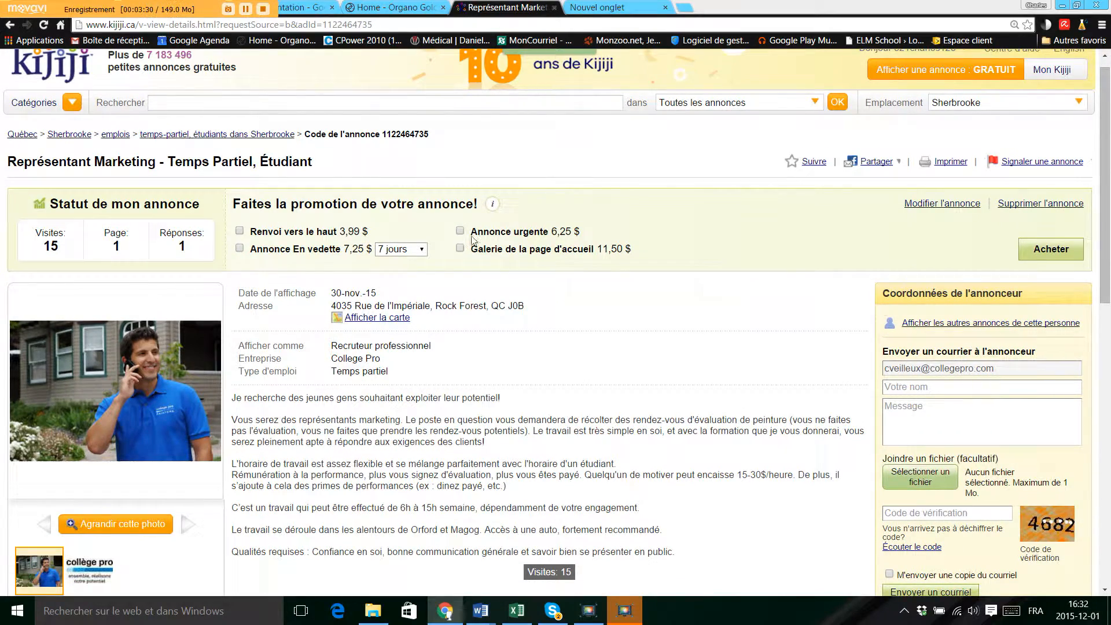
scroll(689, 283, down, 3)
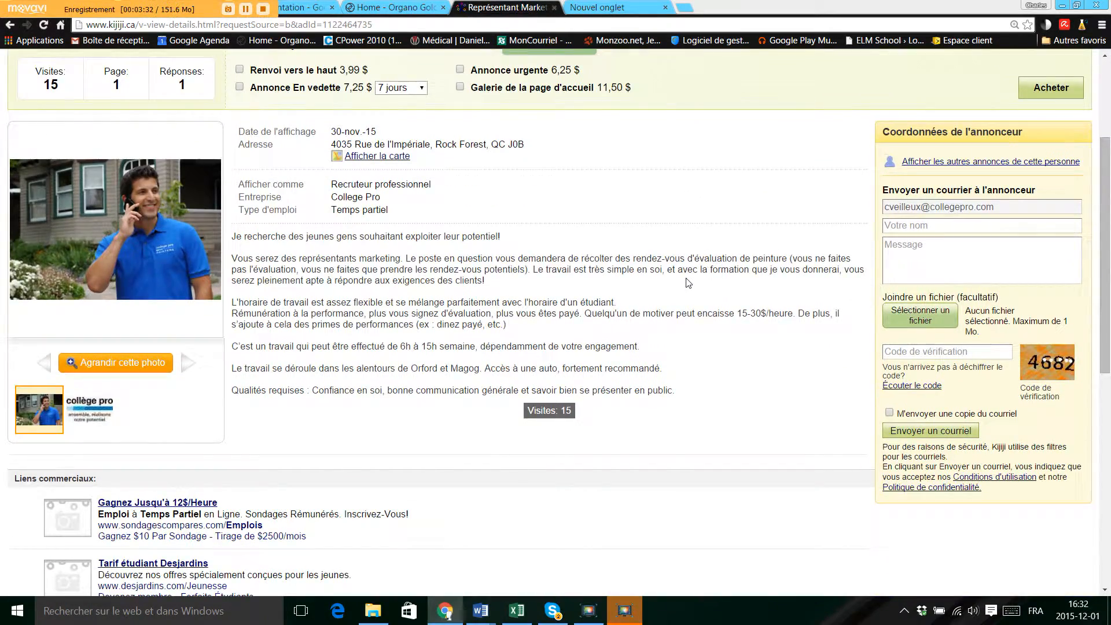
scroll(688, 283, up, 3)
scroll(532, 335, down, 1)
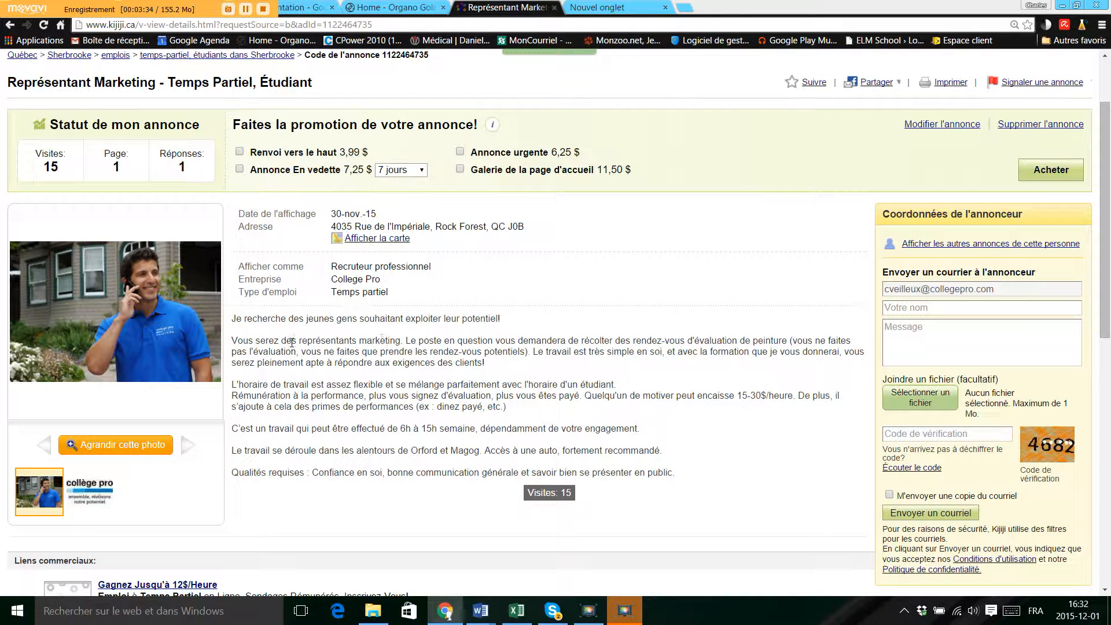
click(93, 492)
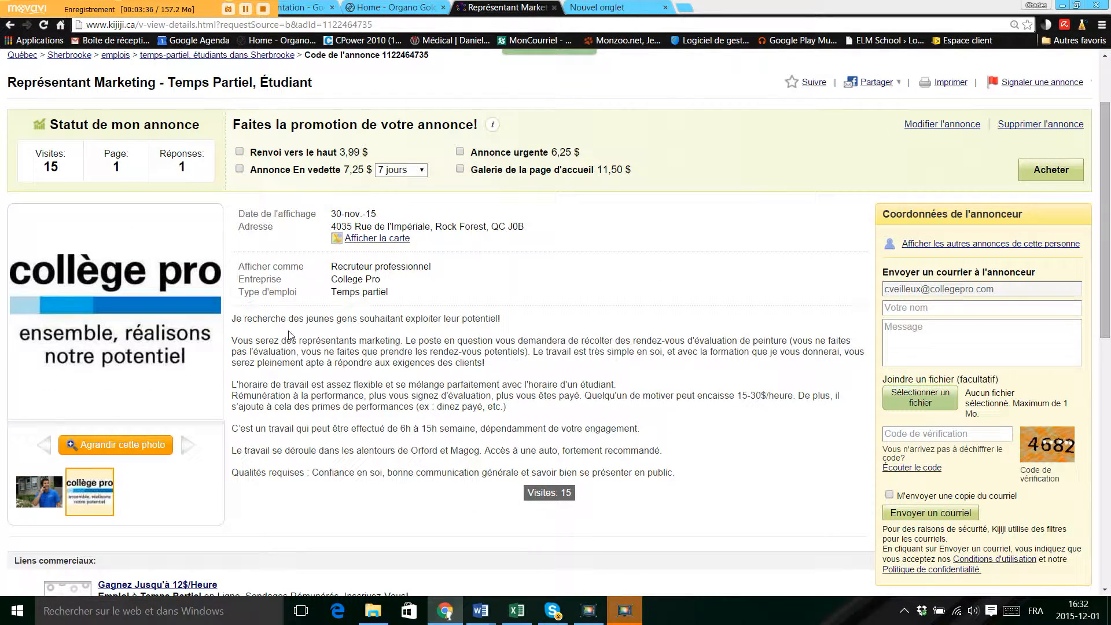
click(38, 499)
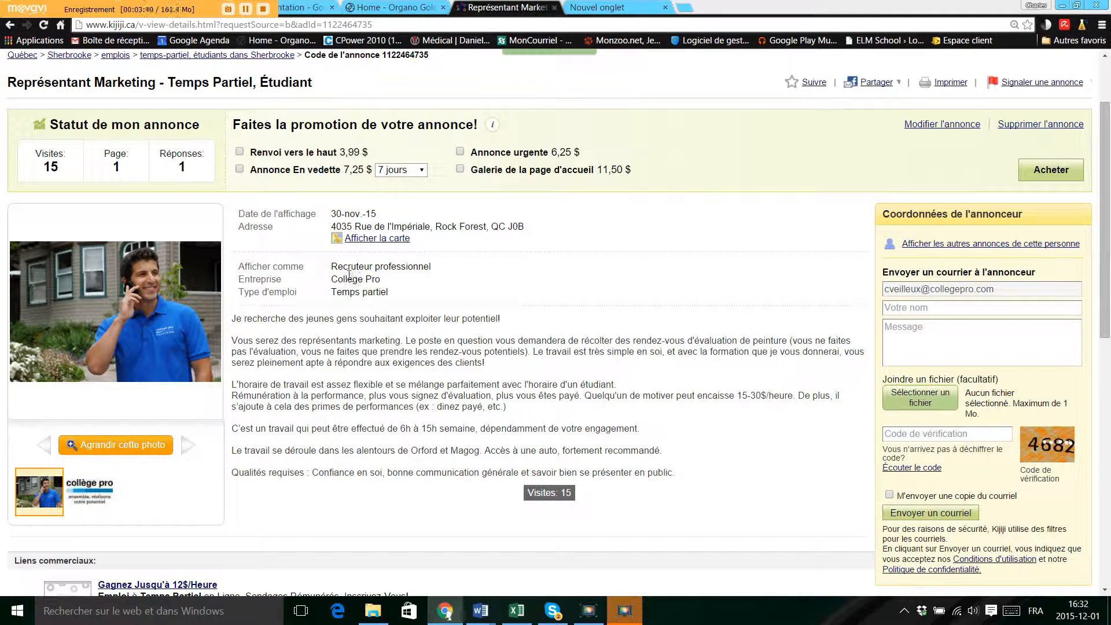
- Examine the posted ad's description and the message field of its form for contacting the advertiser
scroll(464, 267, down, 2)
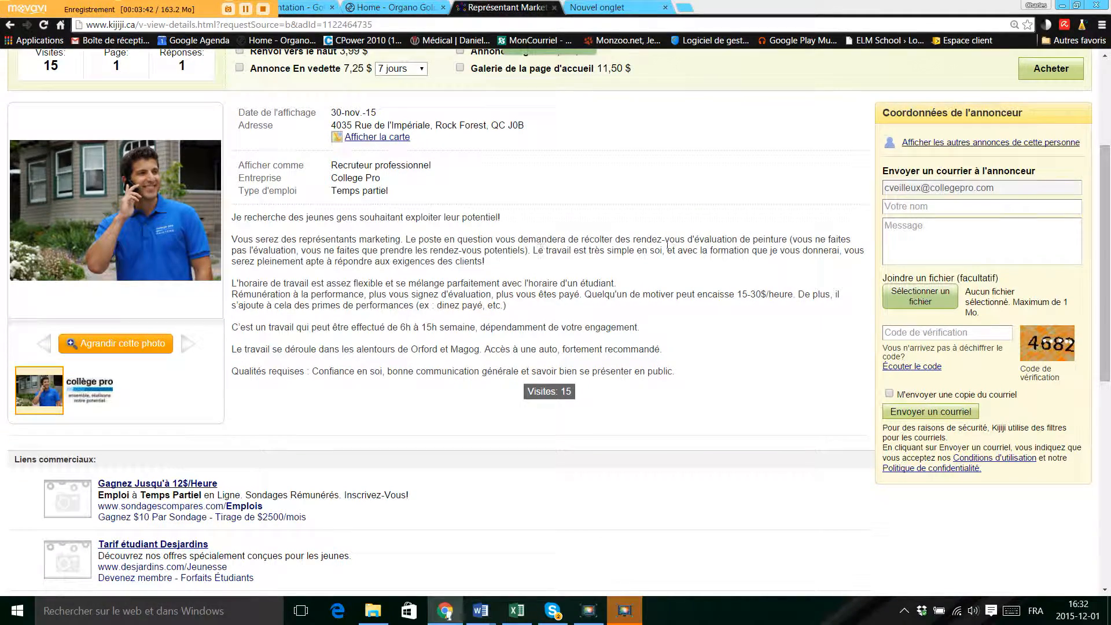
scroll(670, 244, down, 2)
scroll(669, 245, up, 2)
click(957, 242)
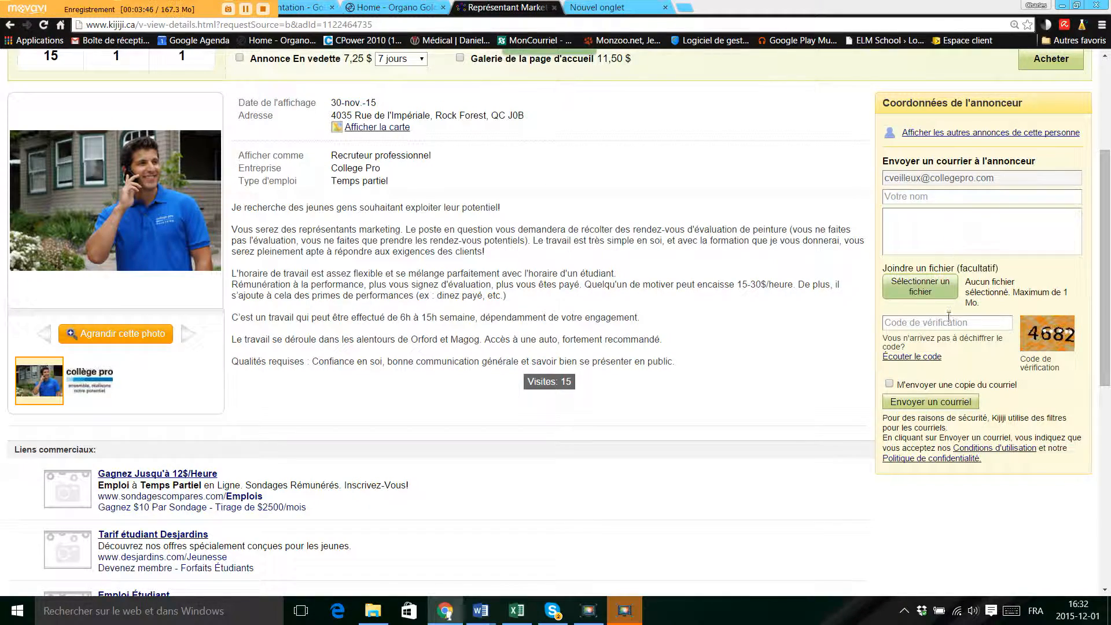
scroll(709, 282, down, 1)
scroll(708, 283, up, 4)
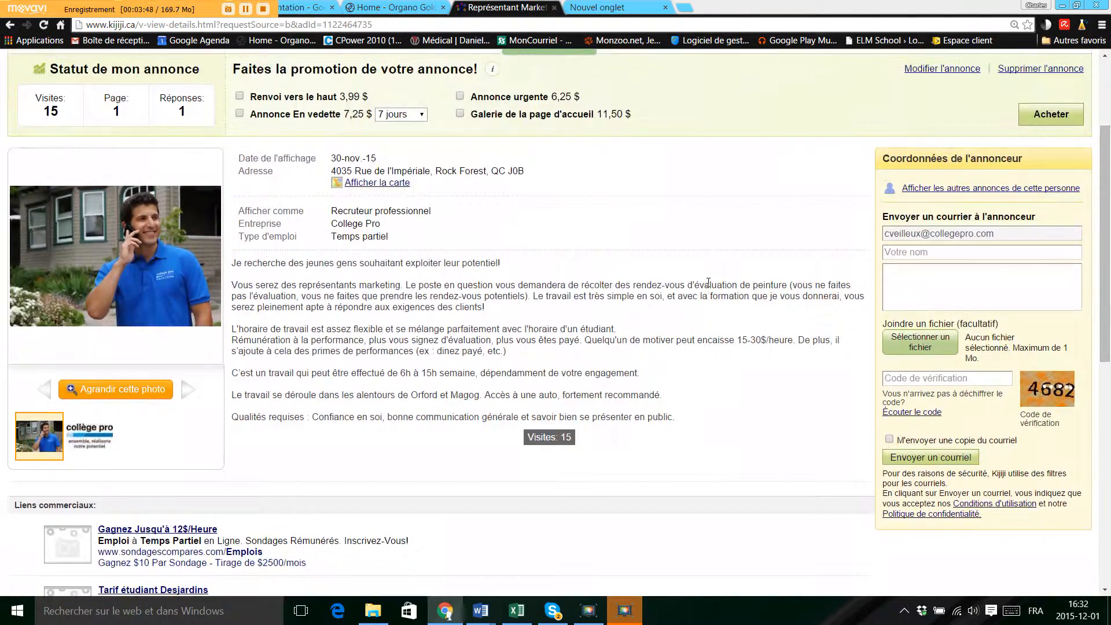